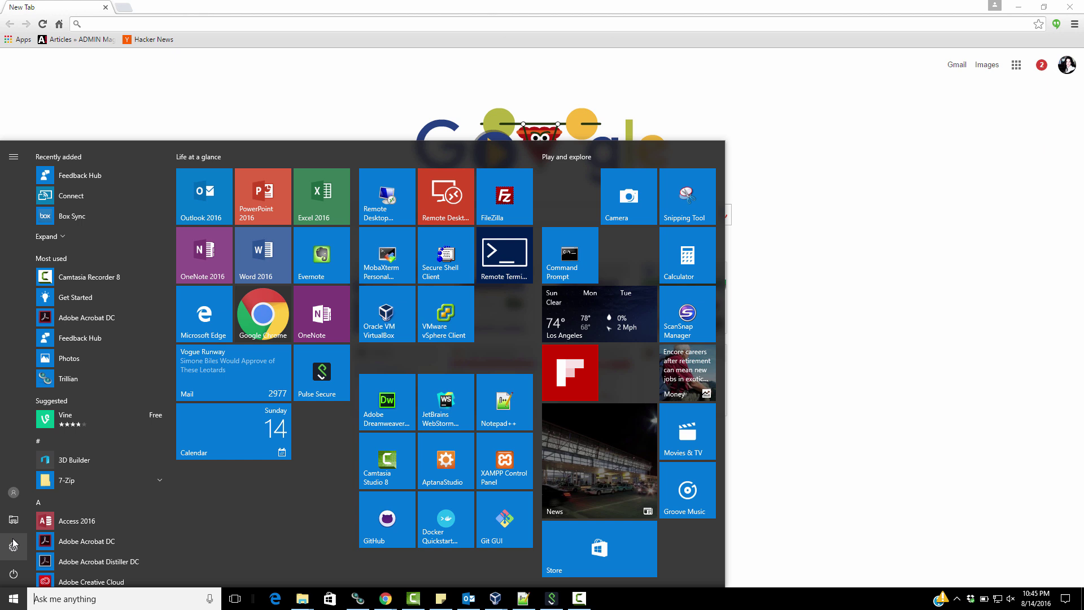
- Open Personalization > Colors in Windows Settings
{"action": "left_click", "coordinate": [14, 544]}
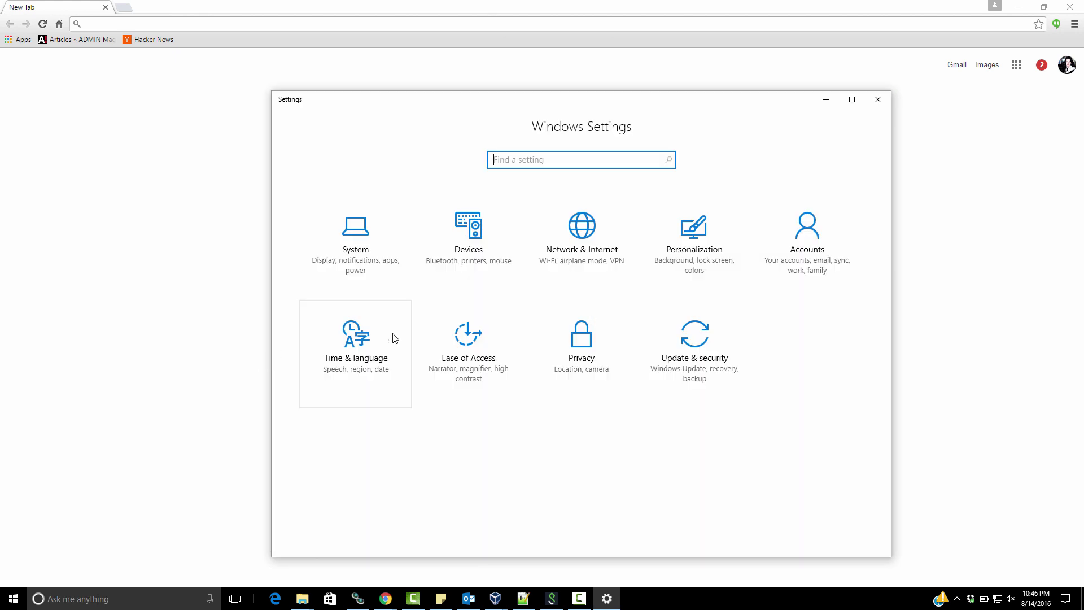
{"action": "left_click", "coordinate": [713, 273]}
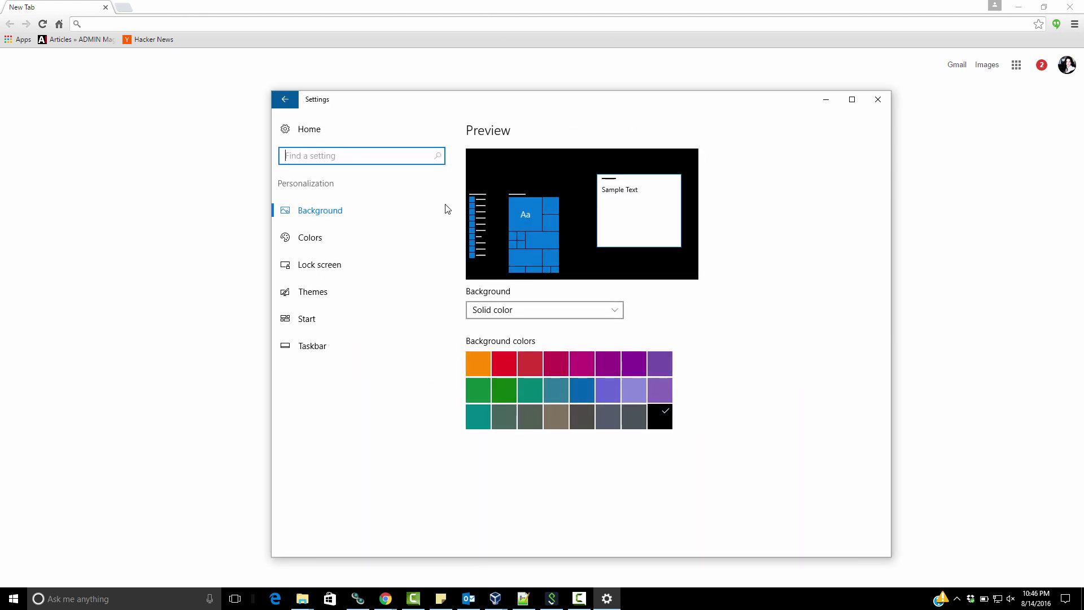
{"action": "left_click", "coordinate": [313, 291]}
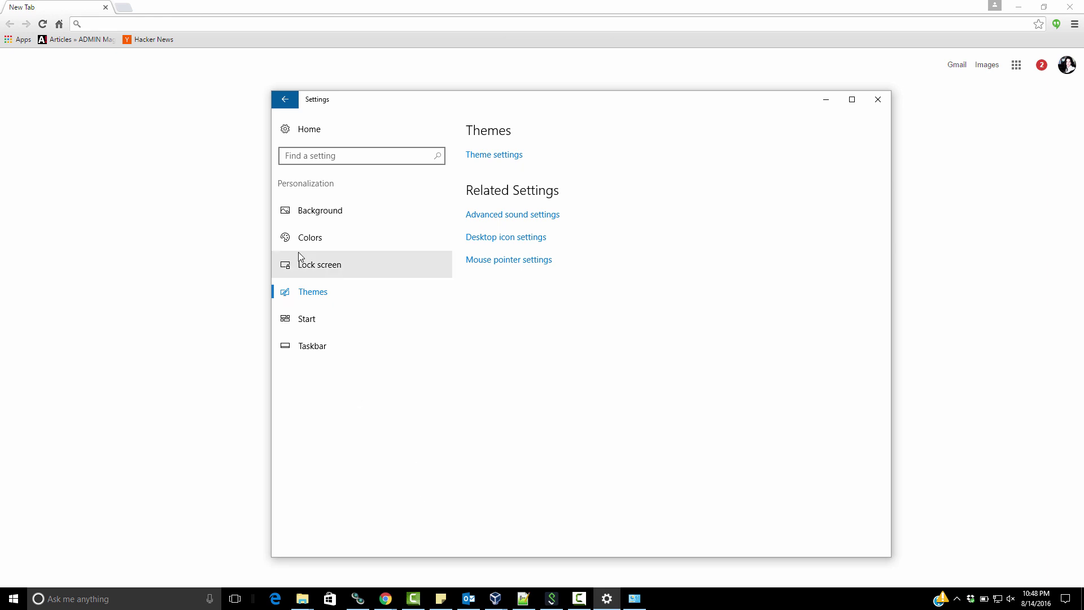
{"action": "left_click", "coordinate": [306, 244]}
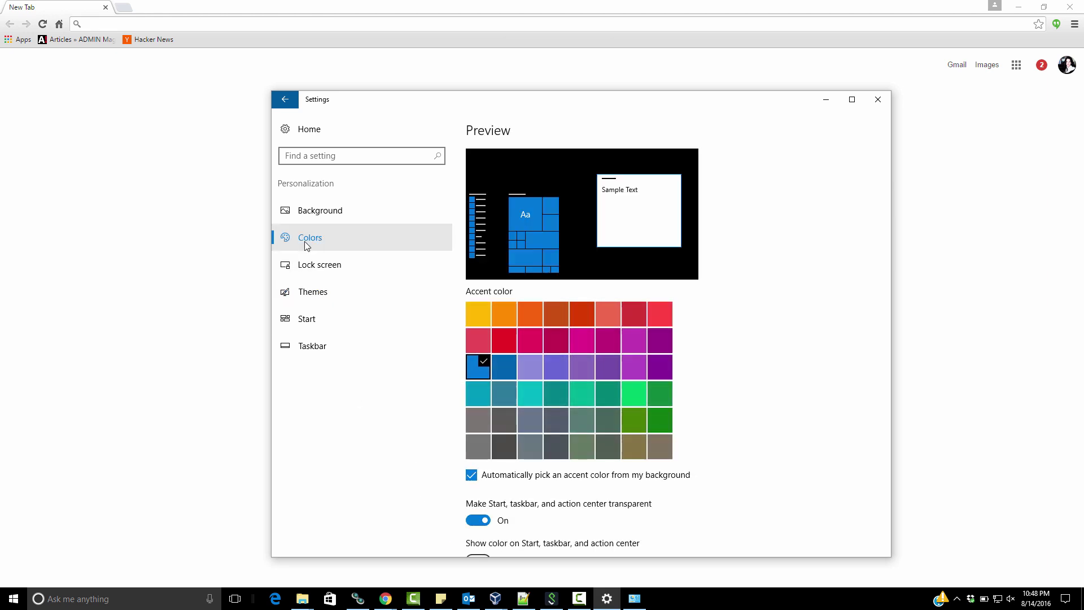
{"action": "scroll", "coordinate": [743, 446], "scroll_direction": "down", "scroll_amount": 3}
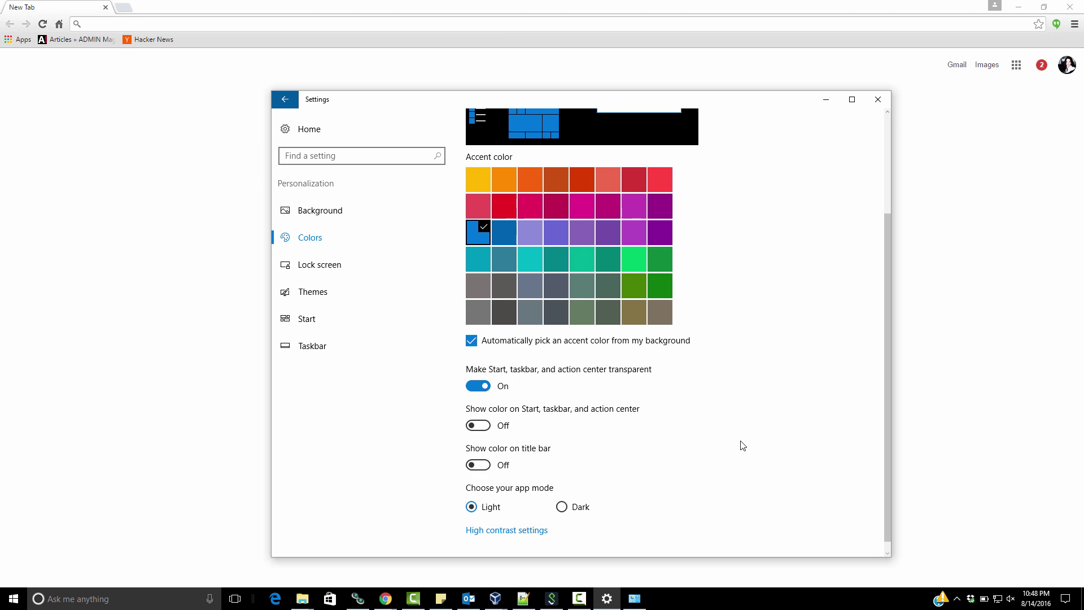
- Switch apps to Dark mode and show the accent colour on Start, taskbar and Action Center, previewing it in Start
{"action": "left_click", "coordinate": [562, 507]}
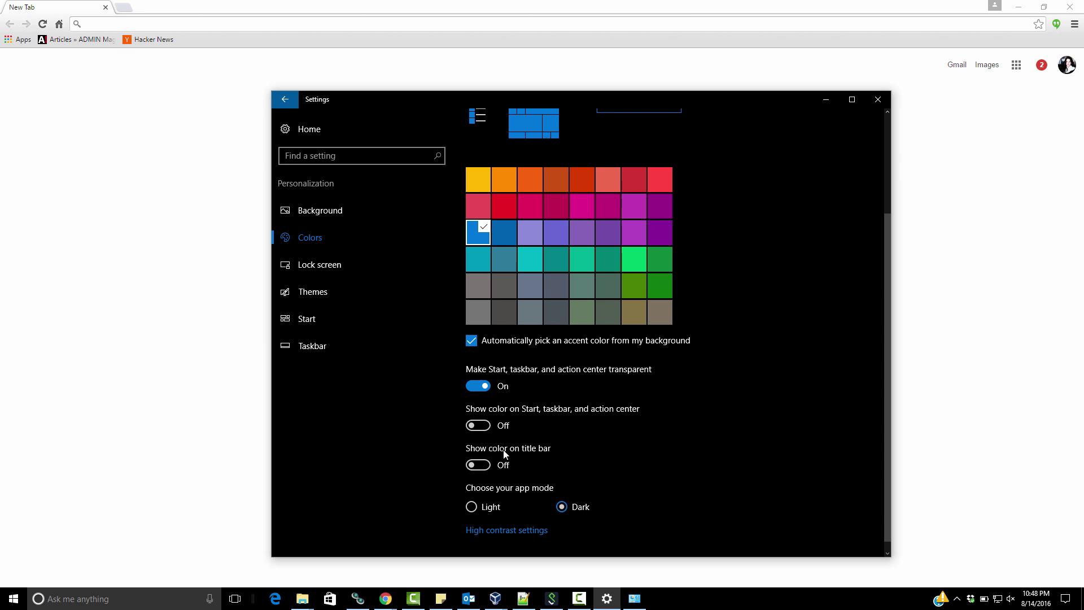
{"action": "left_click", "coordinate": [489, 431]}
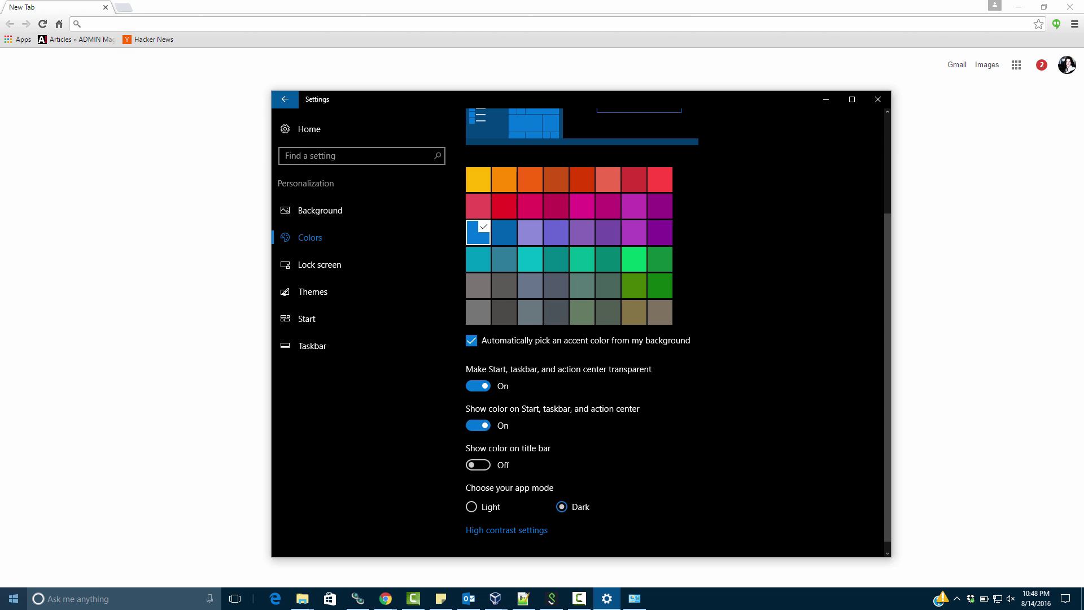
{"action": "left_click", "coordinate": [3, 605]}
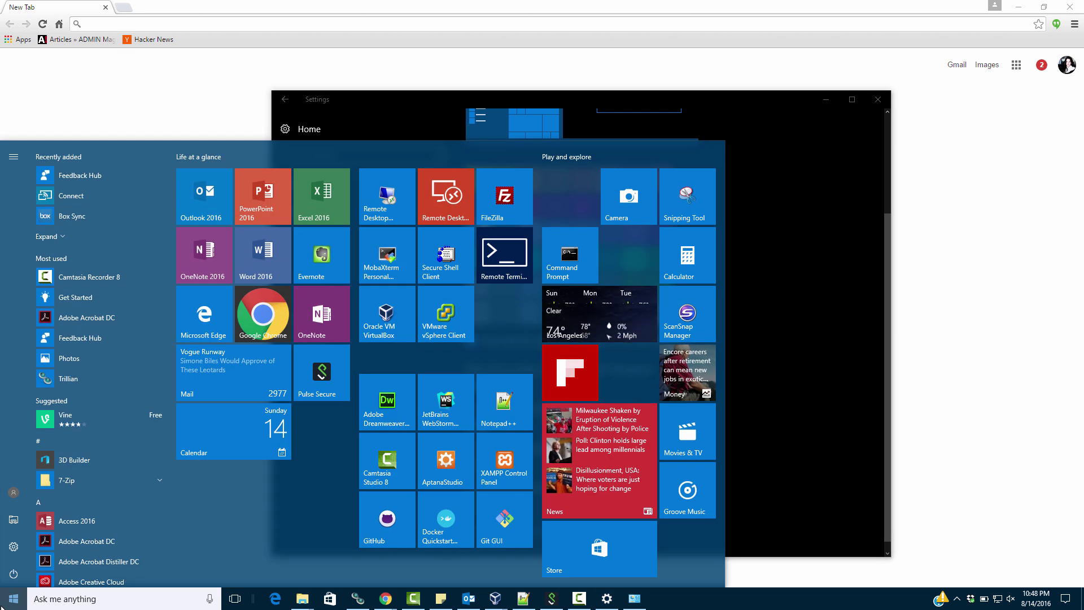
{"action": "left_click", "coordinate": [3, 605]}
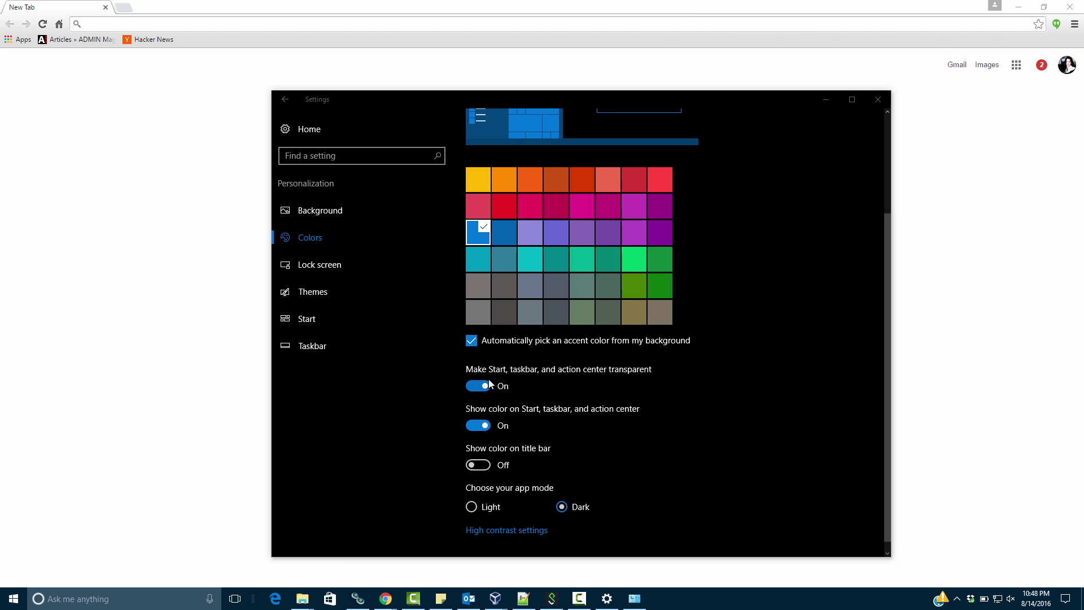
- Toggle transparency, Start/taskbar accent and title-bar colouring, returning each to its original setting
{"action": "left_click", "coordinate": [489, 384]}
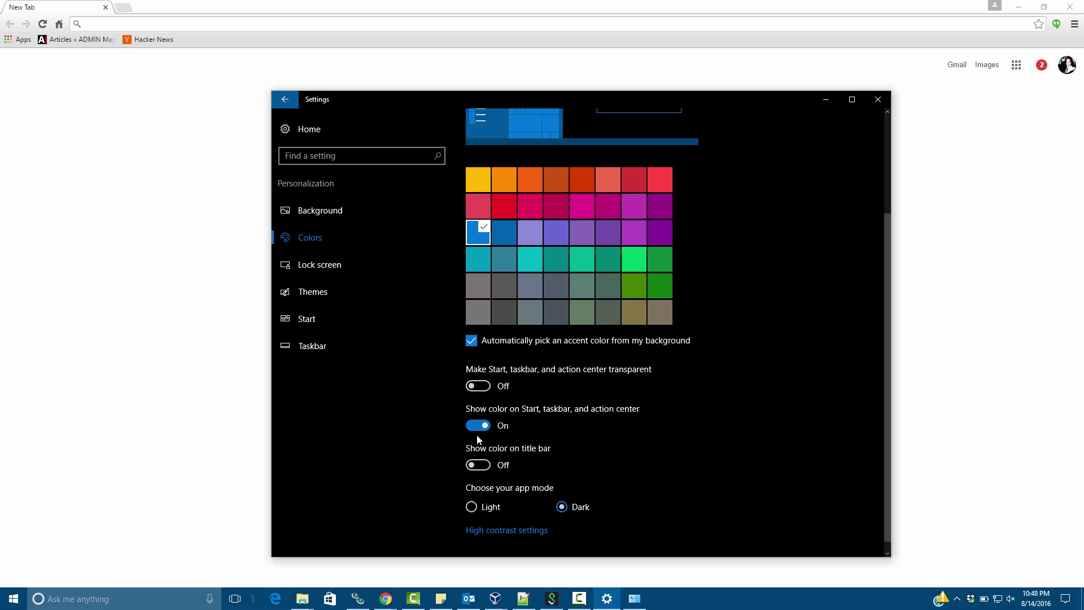
{"action": "left_click", "coordinate": [477, 426]}
{"action": "left_click", "coordinate": [478, 386]}
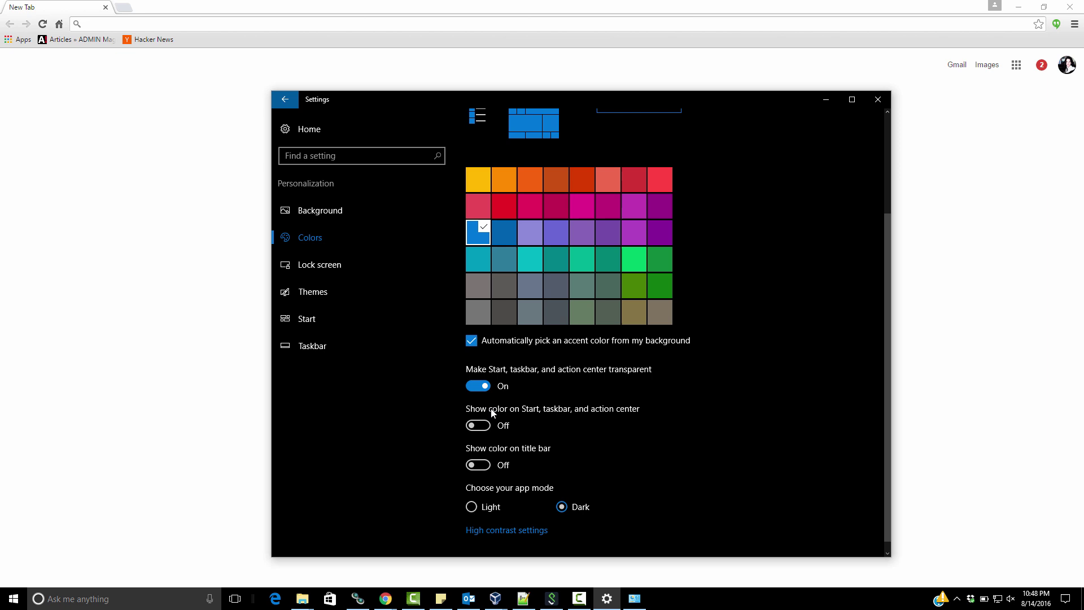
{"action": "left_click", "coordinate": [483, 467]}
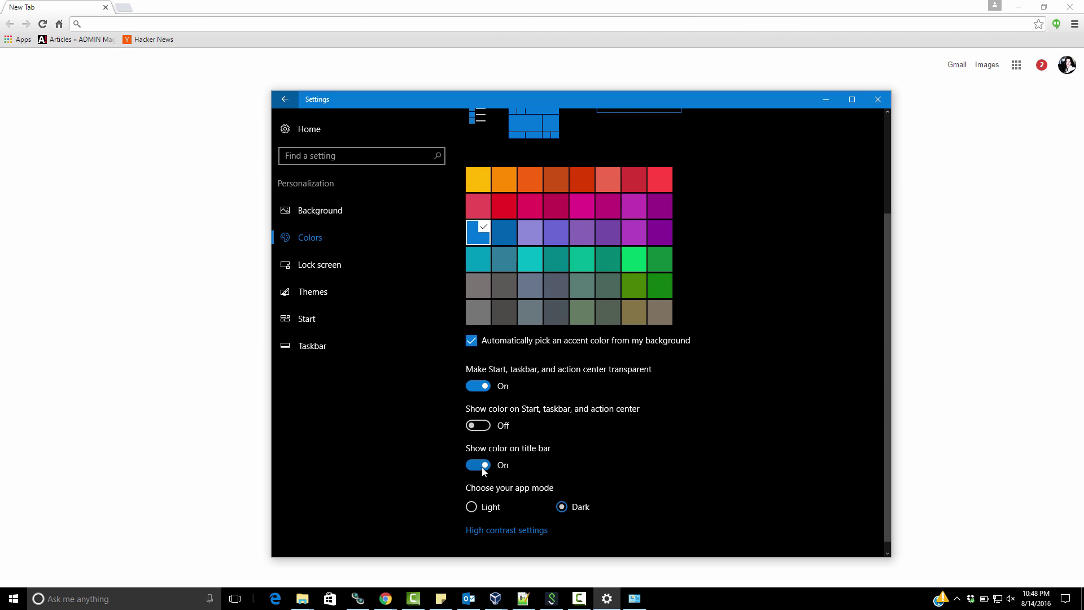
{"action": "left_click", "coordinate": [482, 466]}
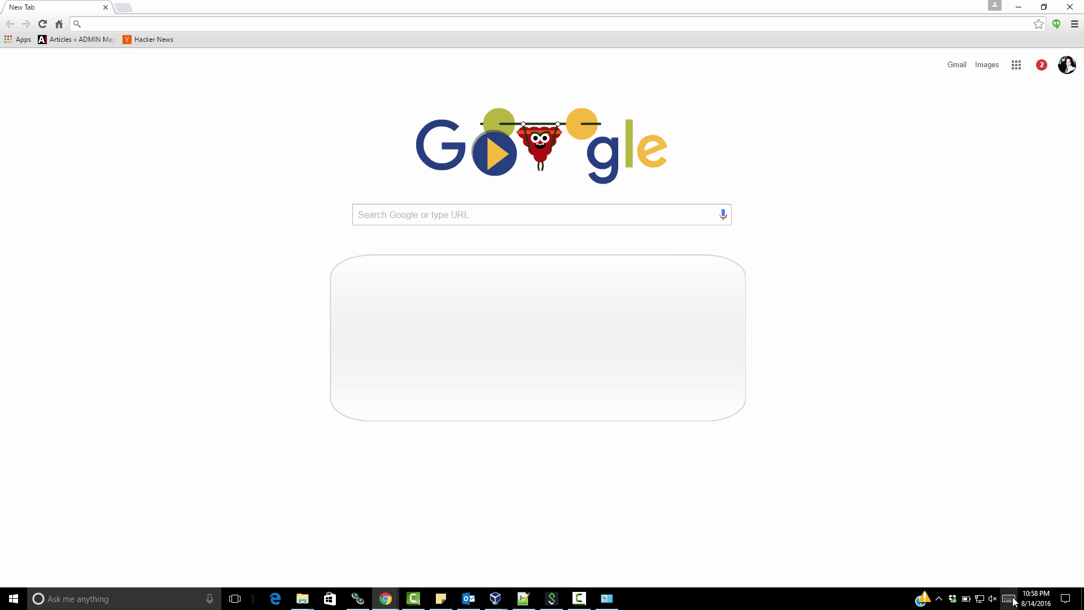
{"action": "left_click", "coordinate": [1009, 598]}
{"action": "left_click", "coordinate": [1009, 599]}
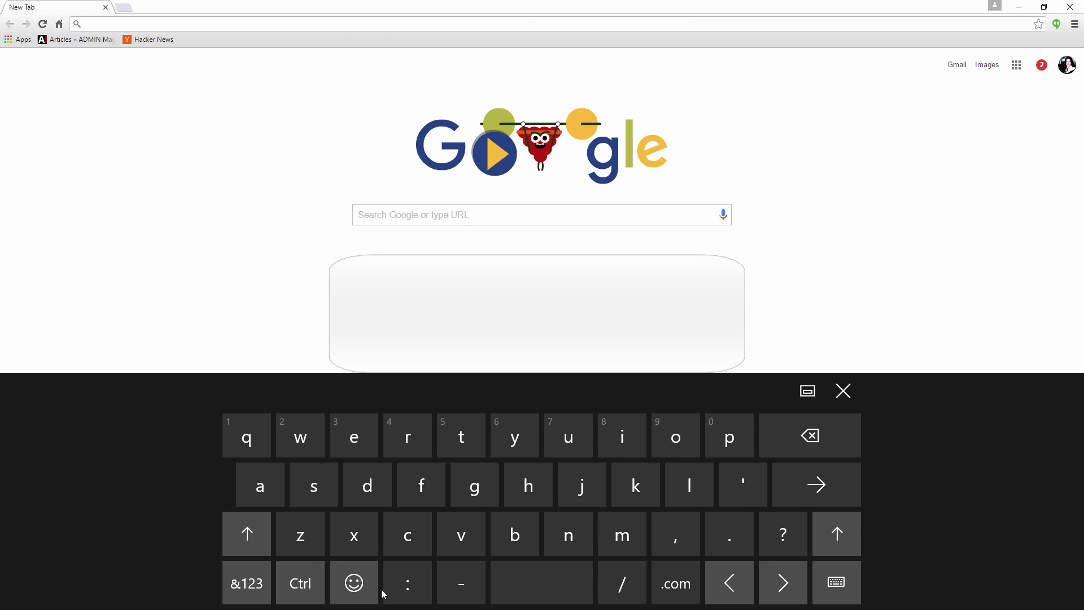
{"action": "left_click", "coordinate": [362, 590]}
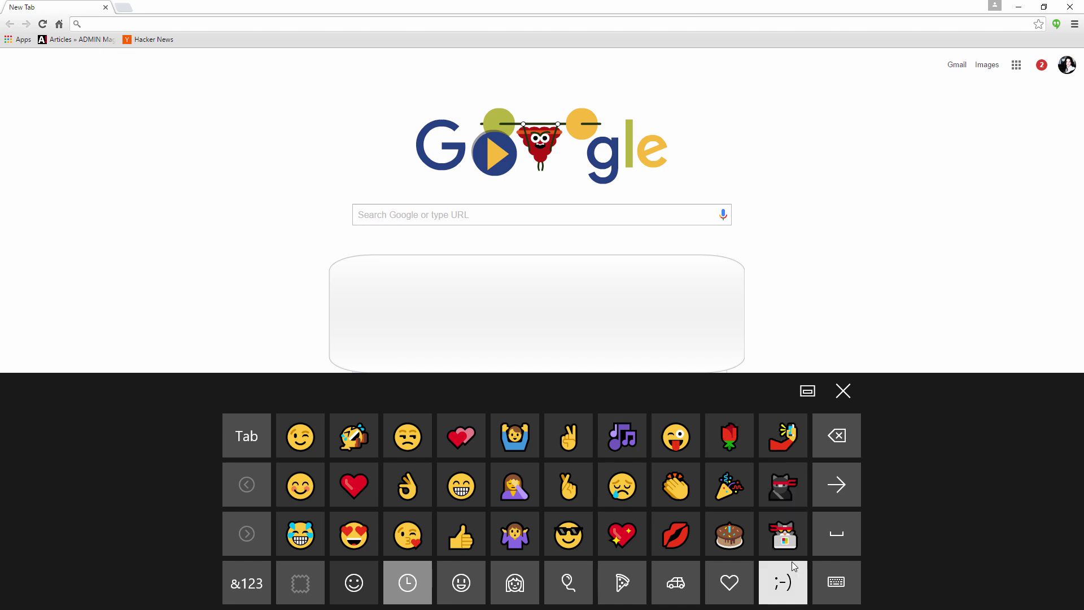
{"action": "left_click", "coordinate": [516, 585]}
{"action": "left_click", "coordinate": [570, 589]}
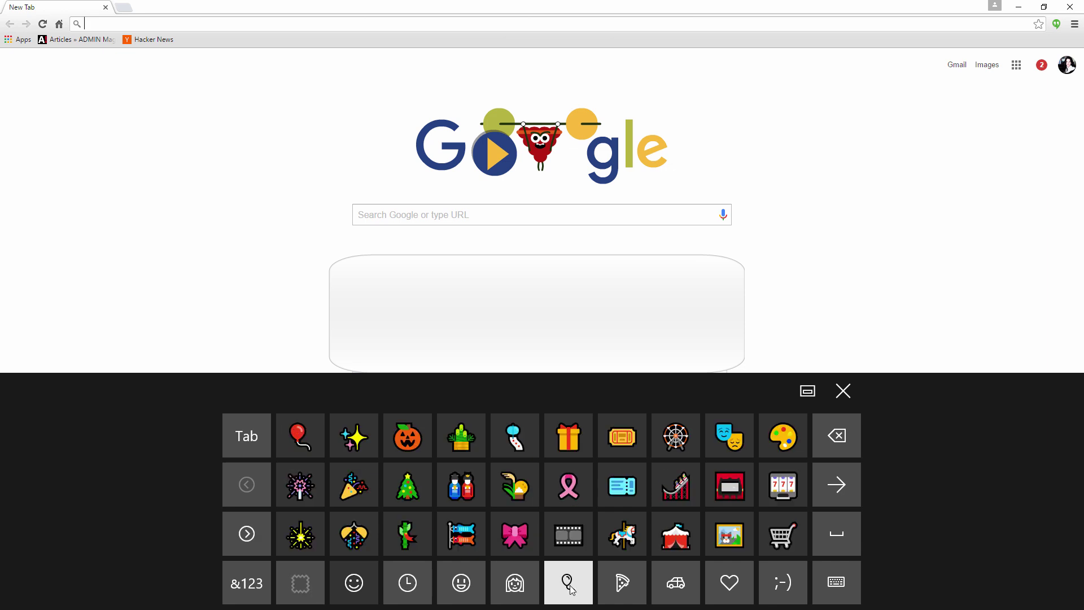
{"action": "left_click", "coordinate": [633, 592]}
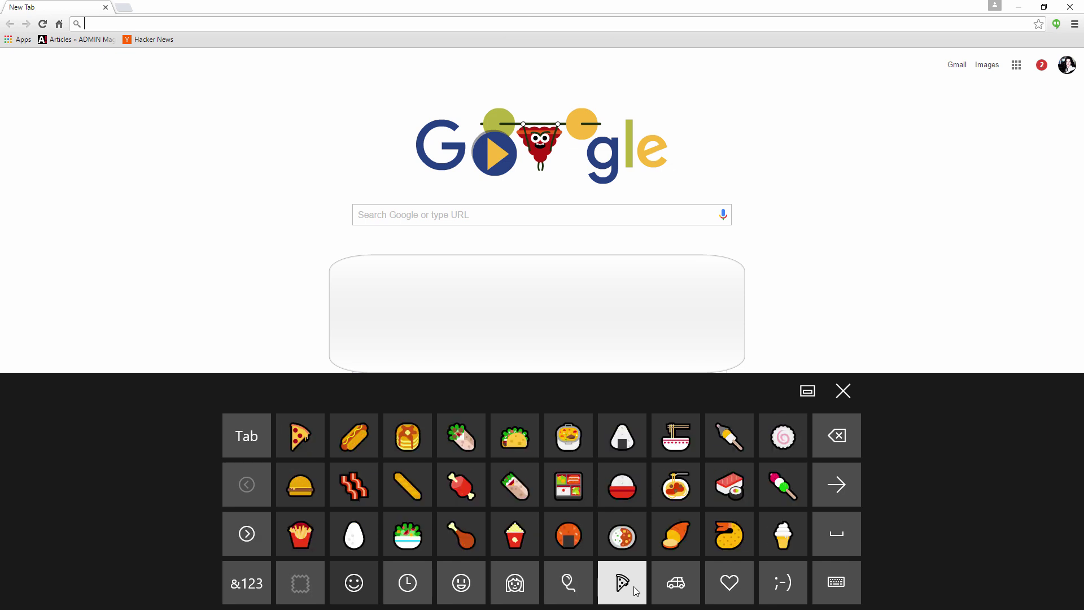
{"action": "left_click", "coordinate": [711, 575]}
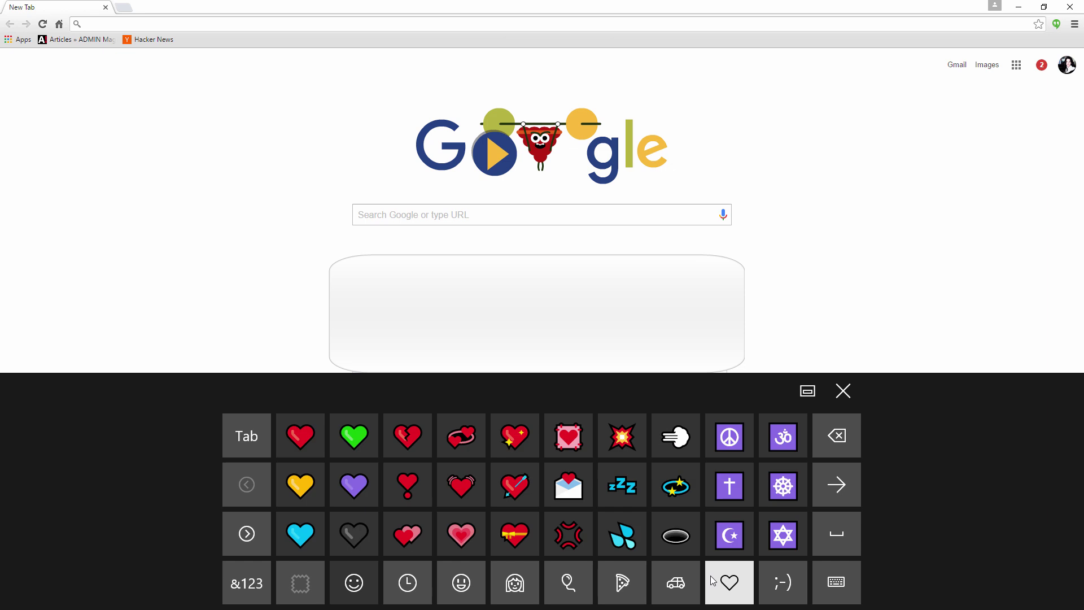
{"action": "left_click", "coordinate": [847, 402]}
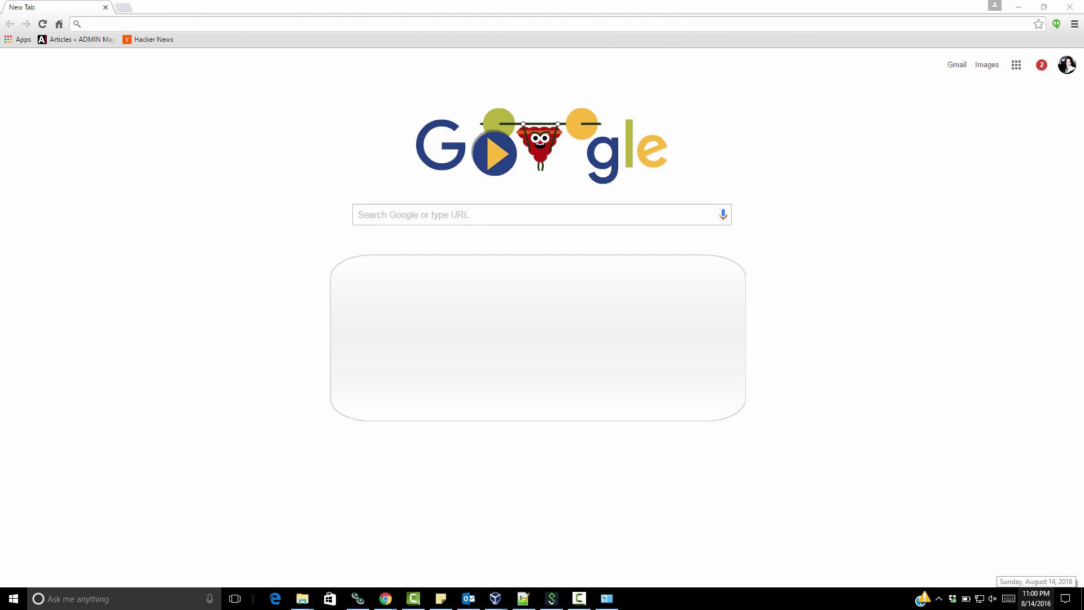
- View Monday the 15th's agenda (Tape: Offsite IT) in the taskbar calendar
{"action": "left_click", "coordinate": [1036, 598]}
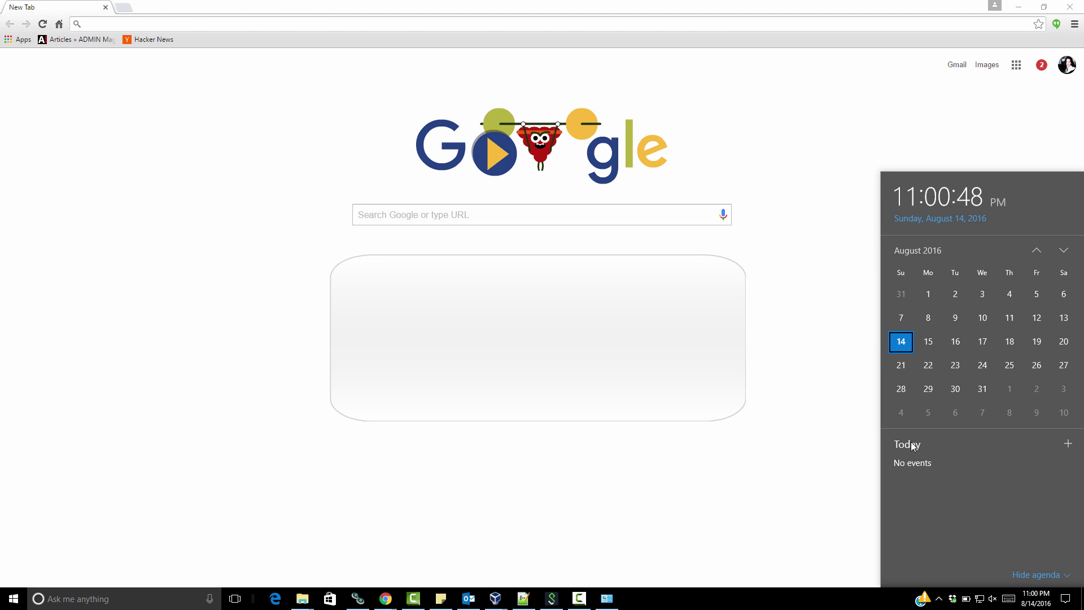
{"action": "left_click", "coordinate": [922, 344]}
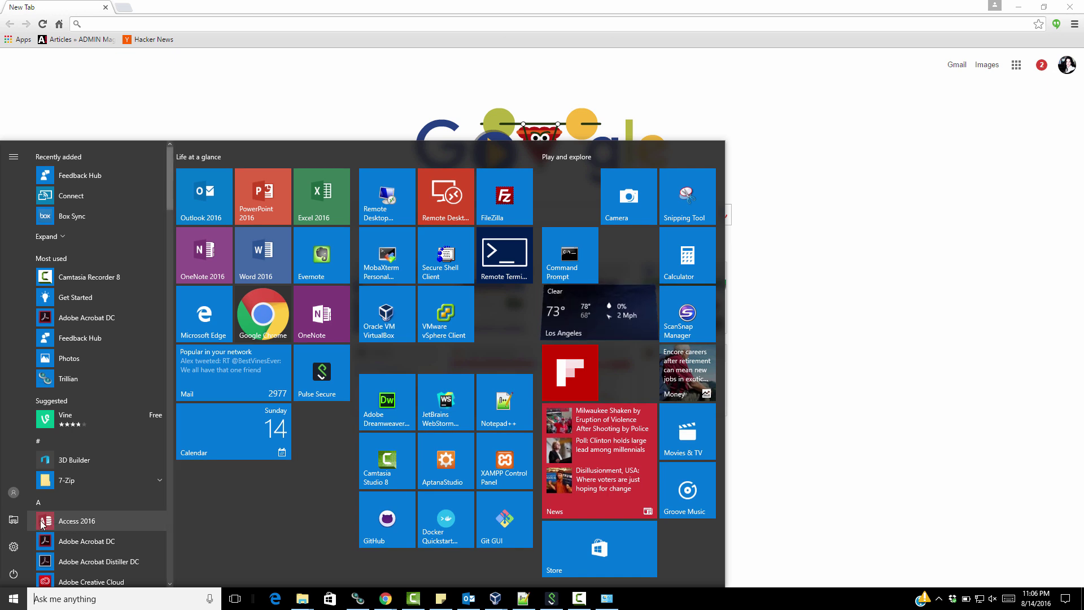
- Go to Settings > Update & security > Windows Update
{"action": "left_click", "coordinate": [10, 548]}
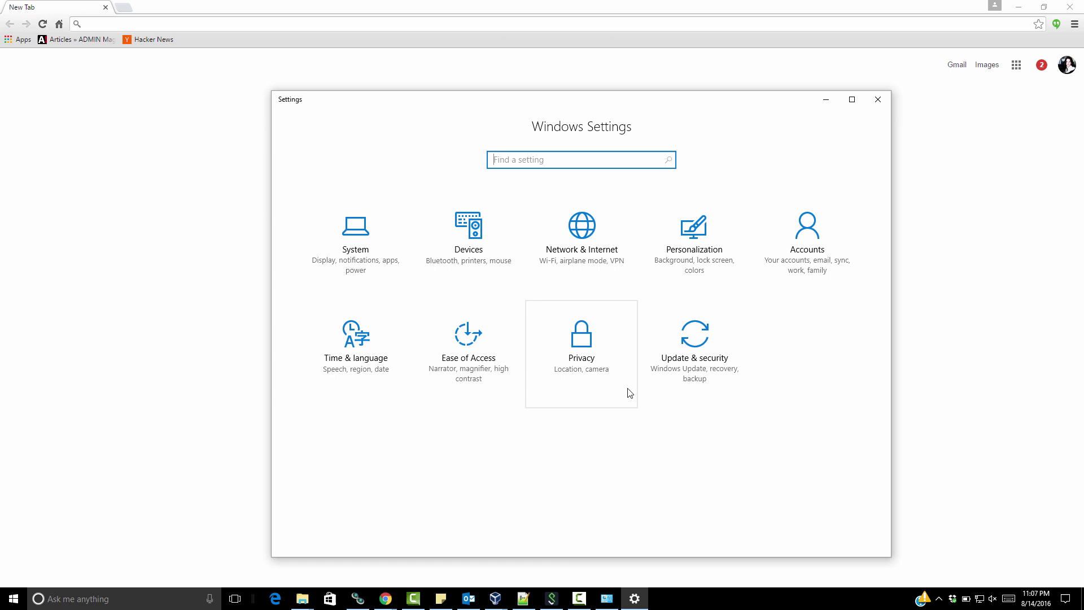
{"action": "left_click", "coordinate": [695, 373]}
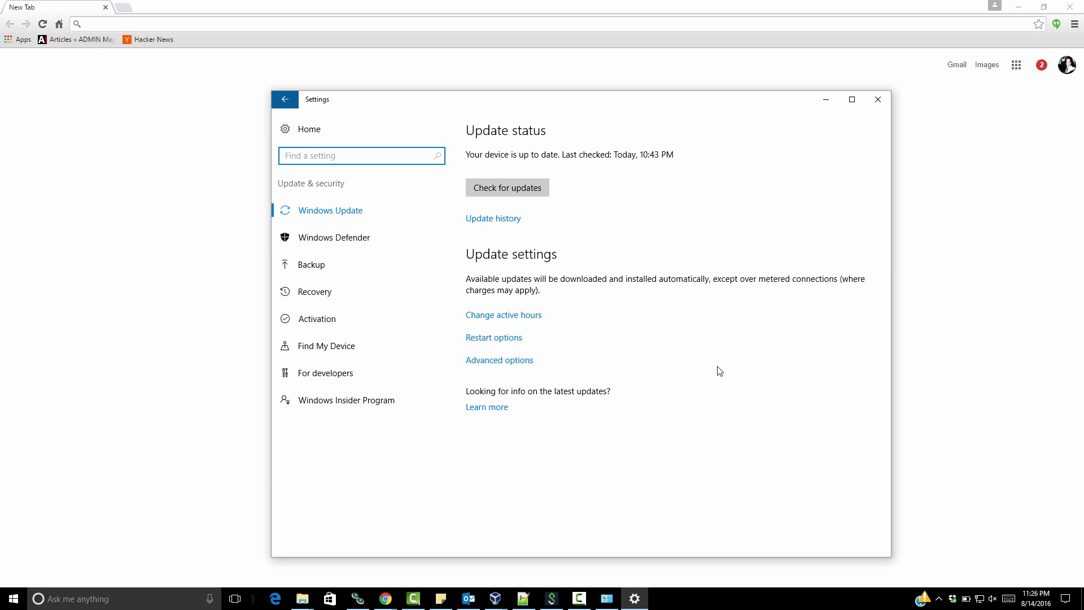
{"action": "left_click", "coordinate": [383, 220]}
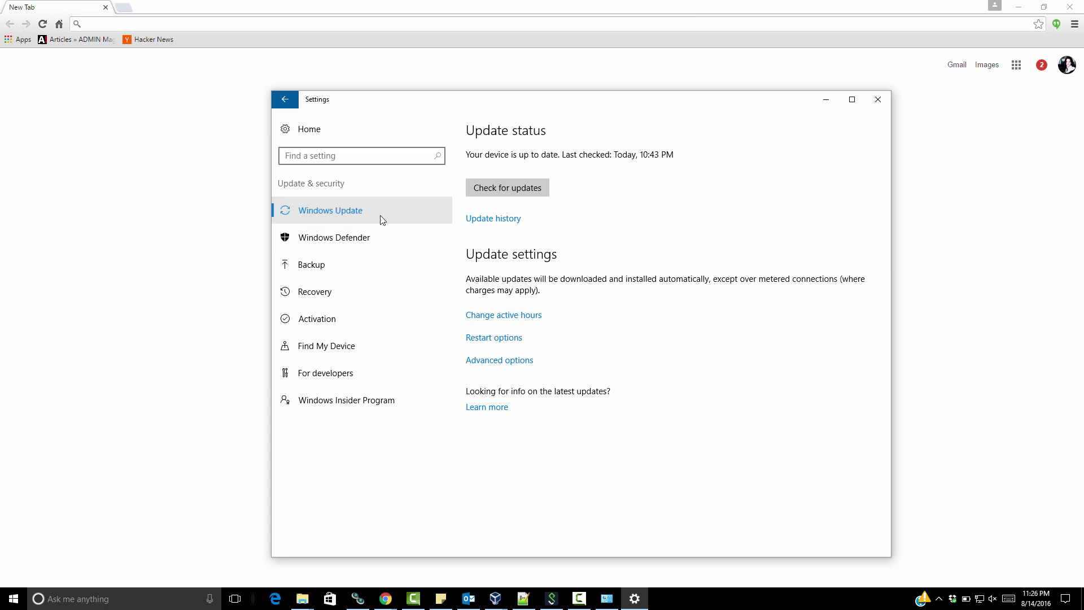
- Open Change active hours and set the start time to 10:00 AM
{"action": "left_click", "coordinate": [504, 315]}
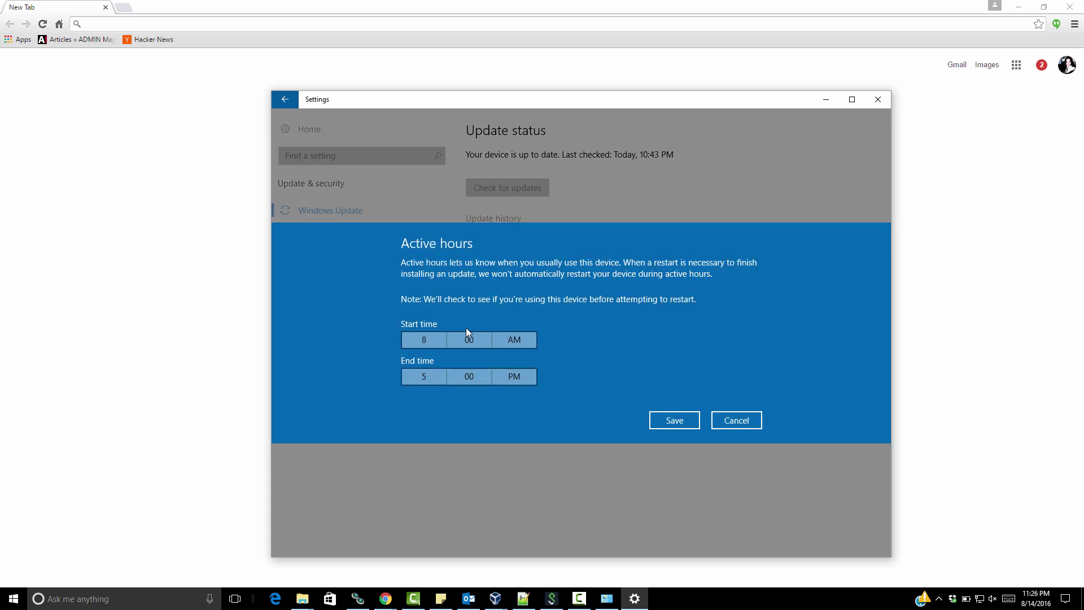
{"action": "left_click", "coordinate": [429, 341]}
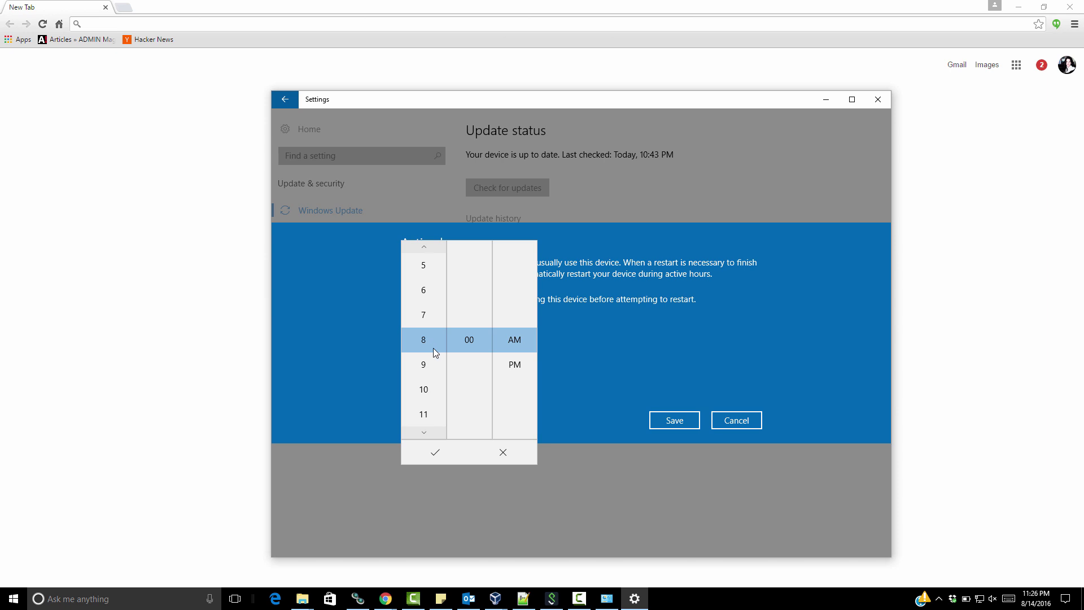
{"action": "scroll", "coordinate": [434, 346], "scroll_direction": "down", "scroll_amount": 5}
{"action": "left_click", "coordinate": [650, 374]}
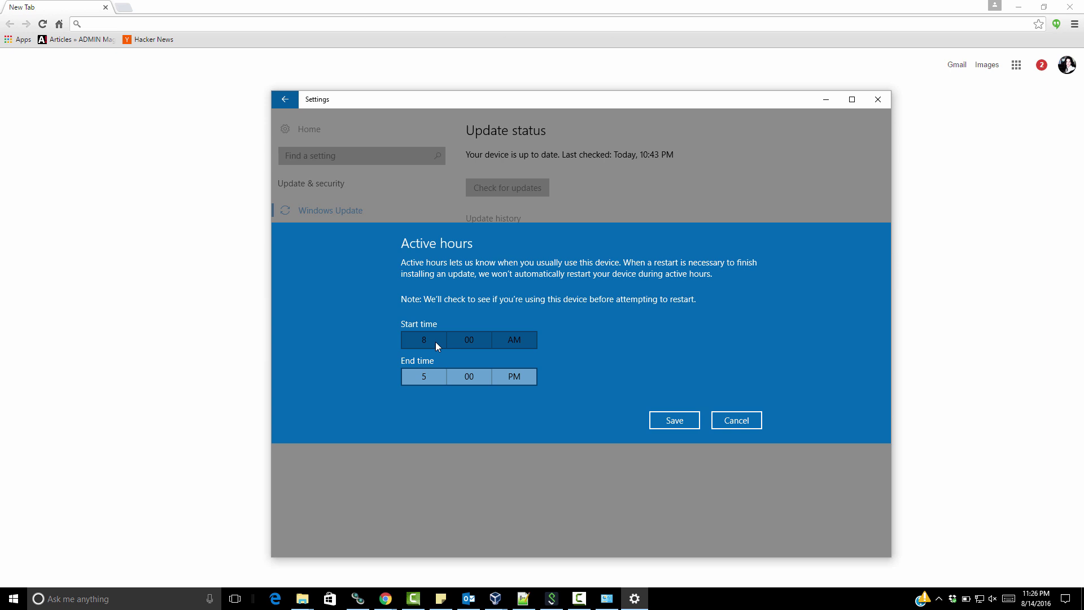
{"action": "left_click", "coordinate": [435, 341]}
{"action": "left_click", "coordinate": [434, 452]}
{"action": "left_click", "coordinate": [423, 376]}
{"action": "left_click", "coordinate": [431, 491]}
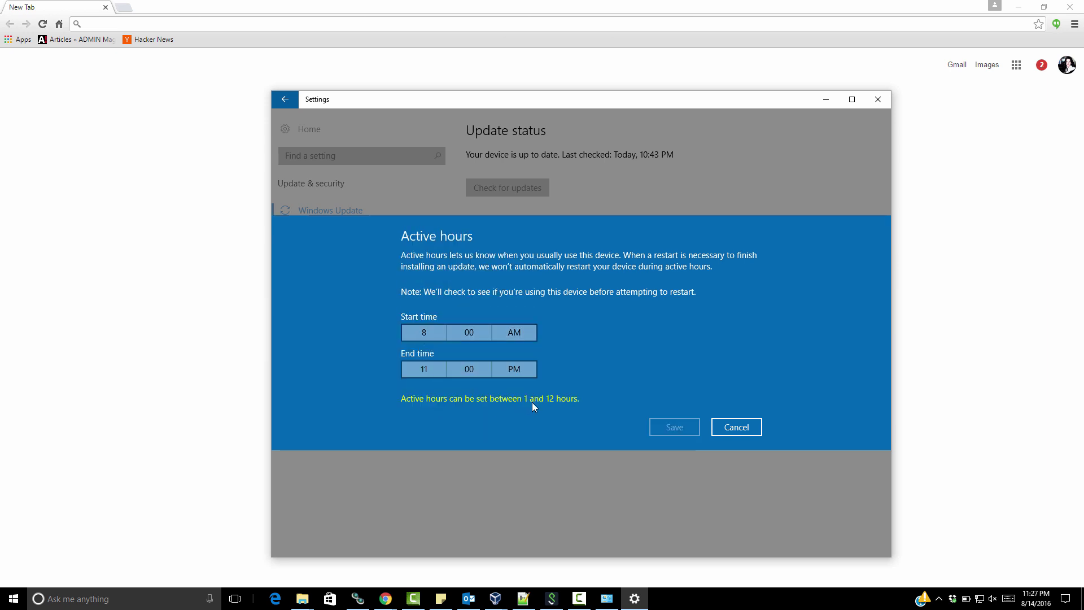
{"action": "left_click", "coordinate": [439, 343]}
{"action": "left_click", "coordinate": [441, 391]}
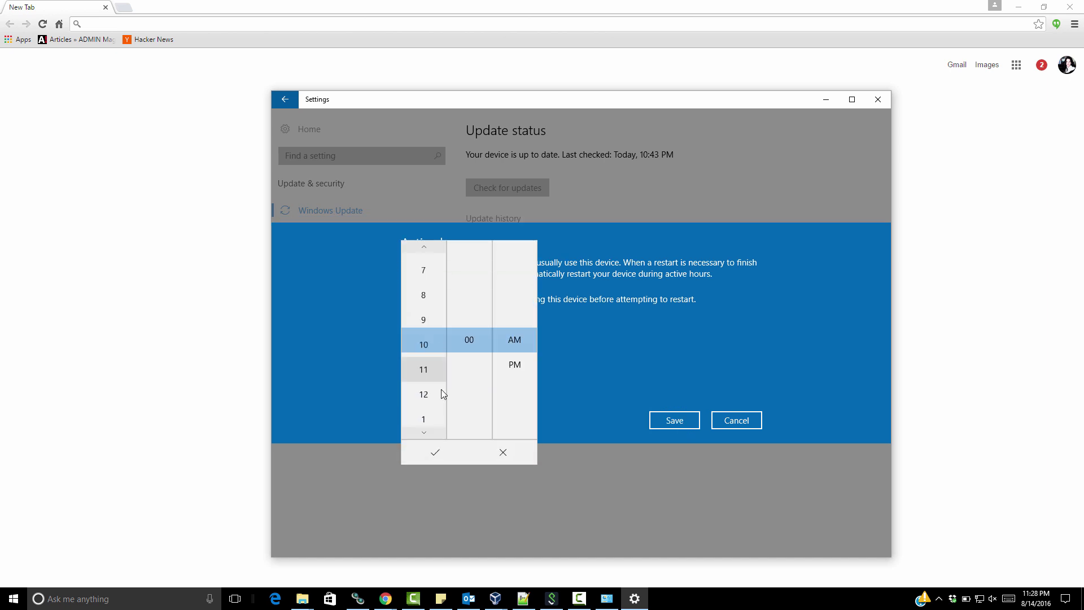
{"action": "left_click", "coordinate": [438, 452]}
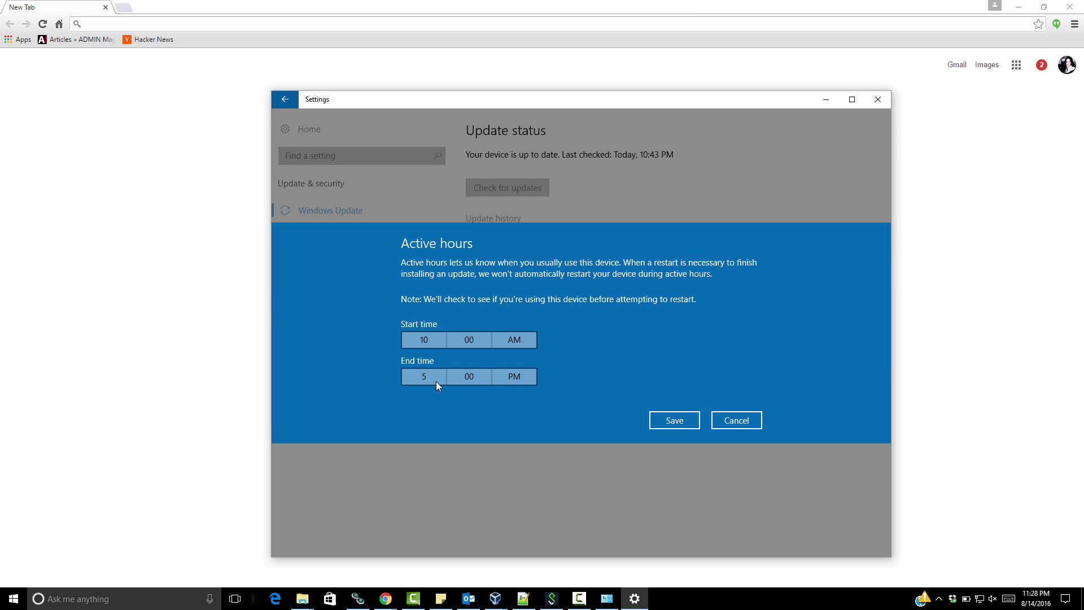
- Set the end time to 10:00 PM and save the active hours
{"action": "left_click", "coordinate": [436, 379]}
{"action": "scroll", "coordinate": [442, 426], "scroll_direction": "down", "scroll_amount": 5}
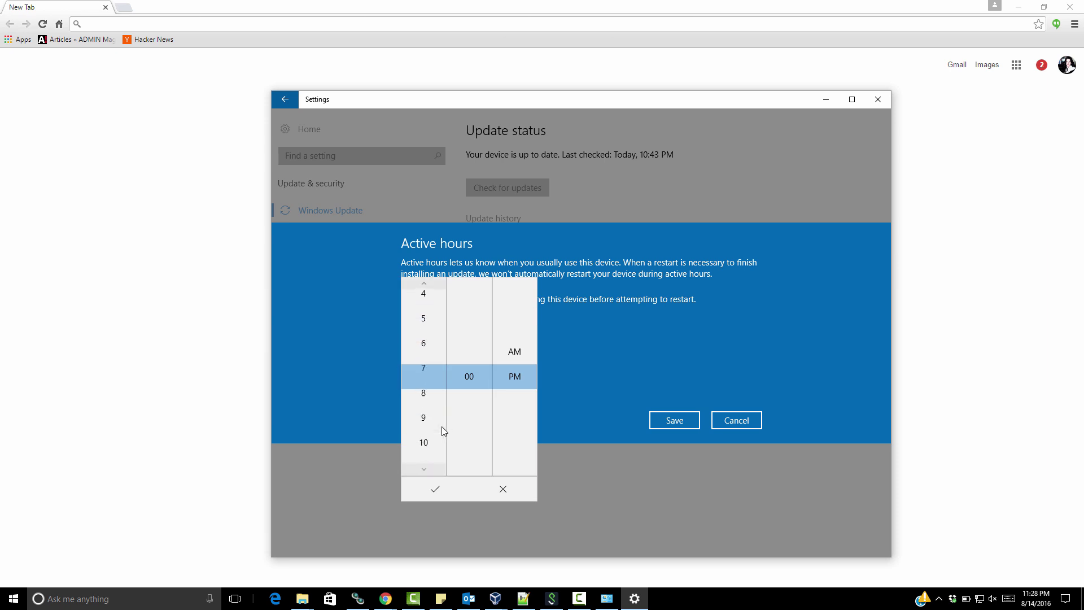
{"action": "left_click", "coordinate": [567, 347]}
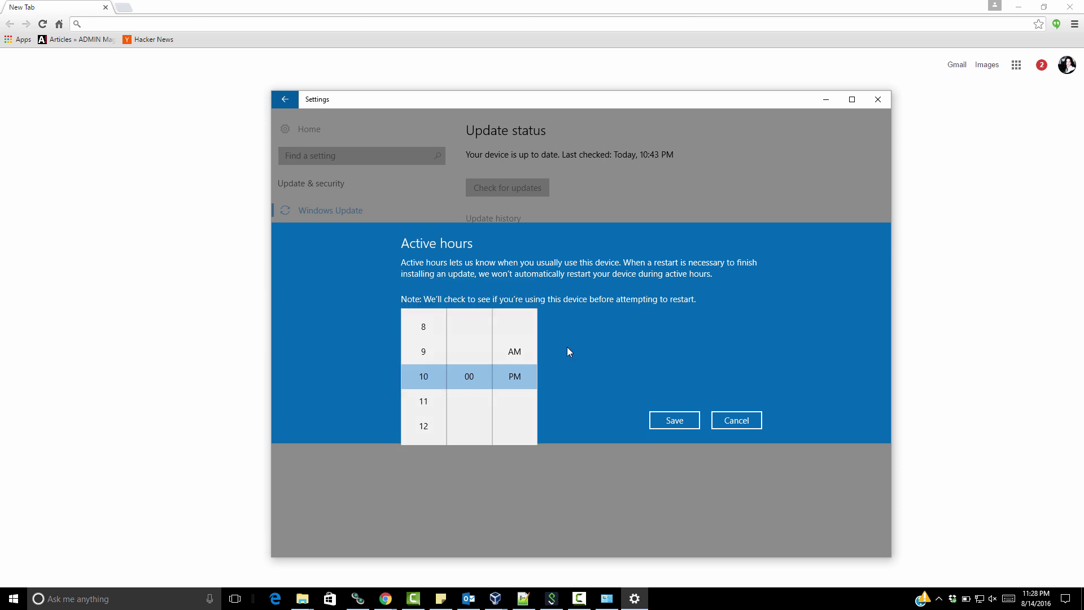
{"action": "left_click", "coordinate": [431, 375]}
{"action": "scroll", "coordinate": [434, 407], "scroll_direction": "down", "scroll_amount": 5}
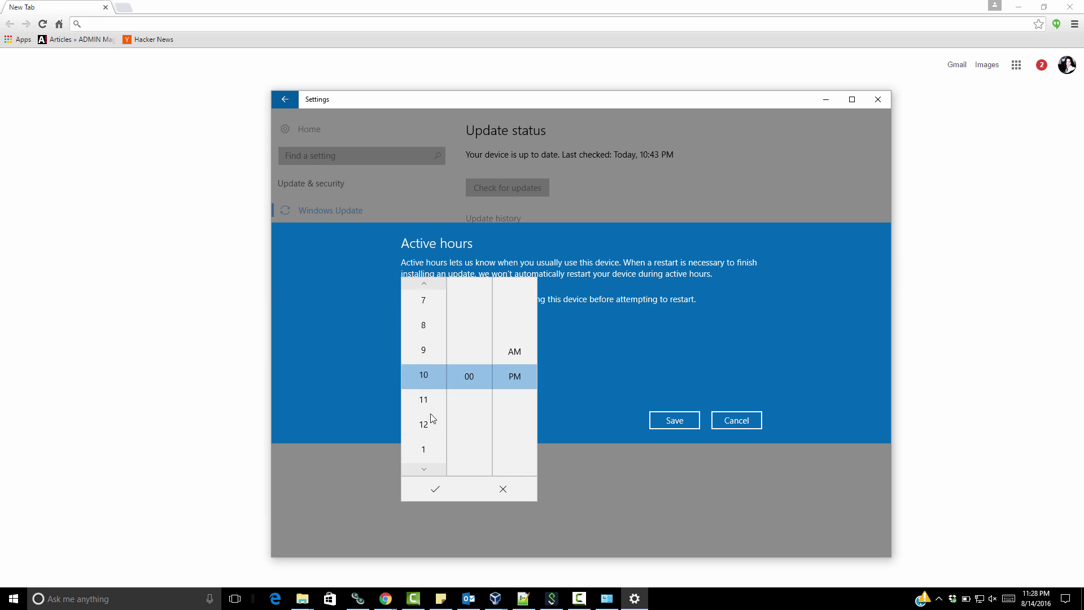
{"action": "left_click", "coordinate": [432, 488]}
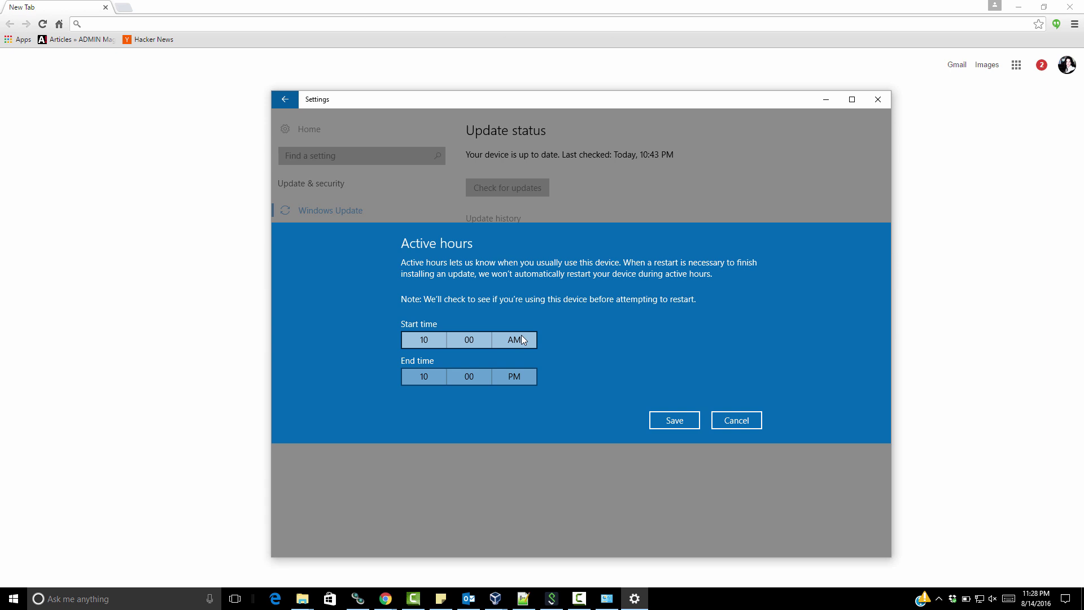
{"action": "left_click", "coordinate": [665, 421]}
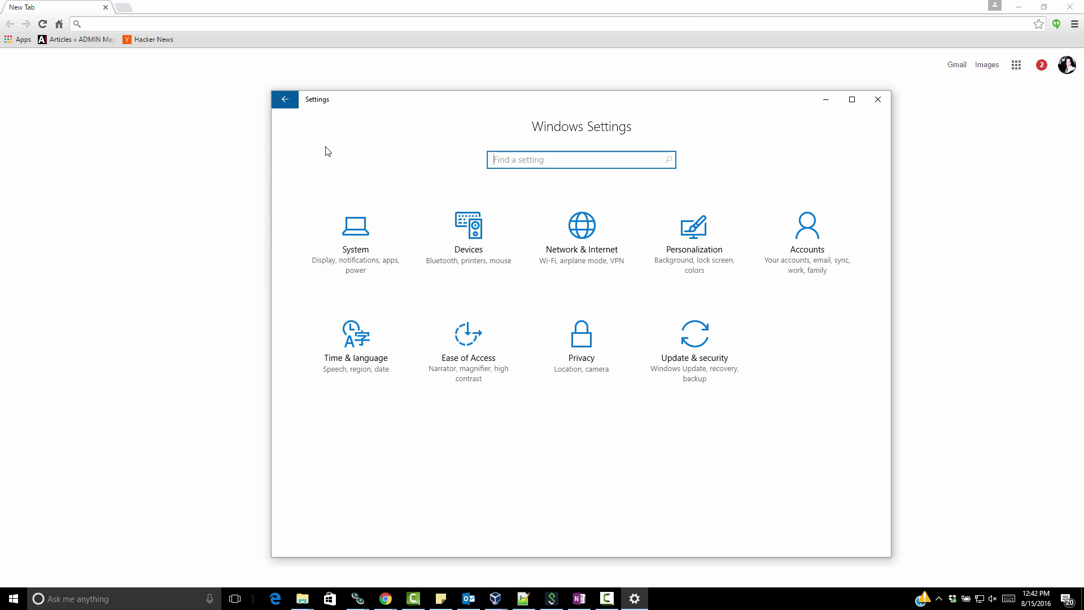
- Search 'cor' for Cortana & Search settings and allow calendar and email access on the lock screen
{"action": "type", "text": "cor"}
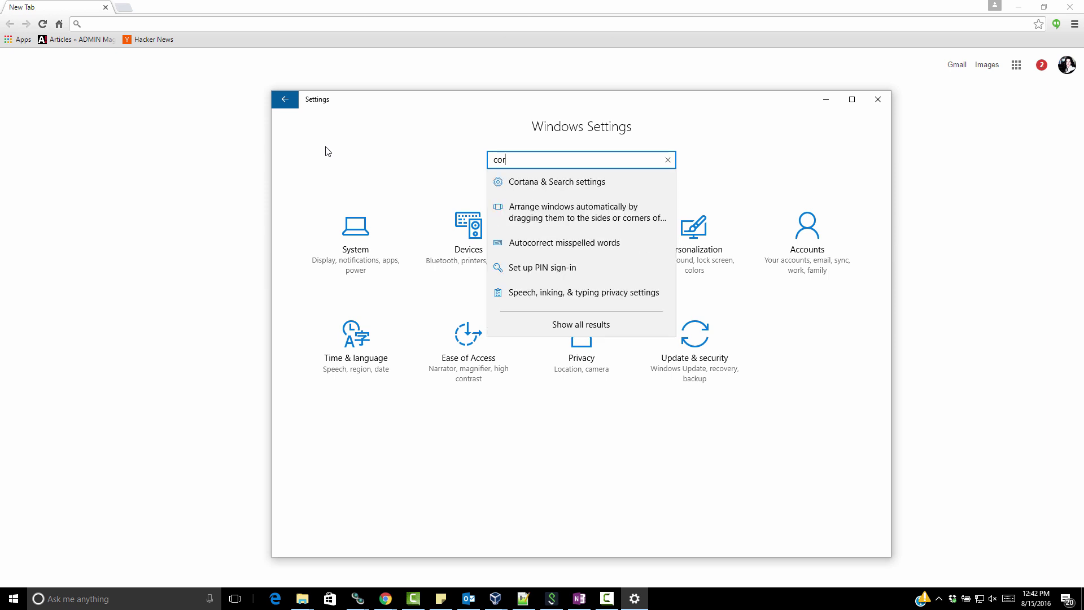
{"action": "left_click", "coordinate": [550, 182]}
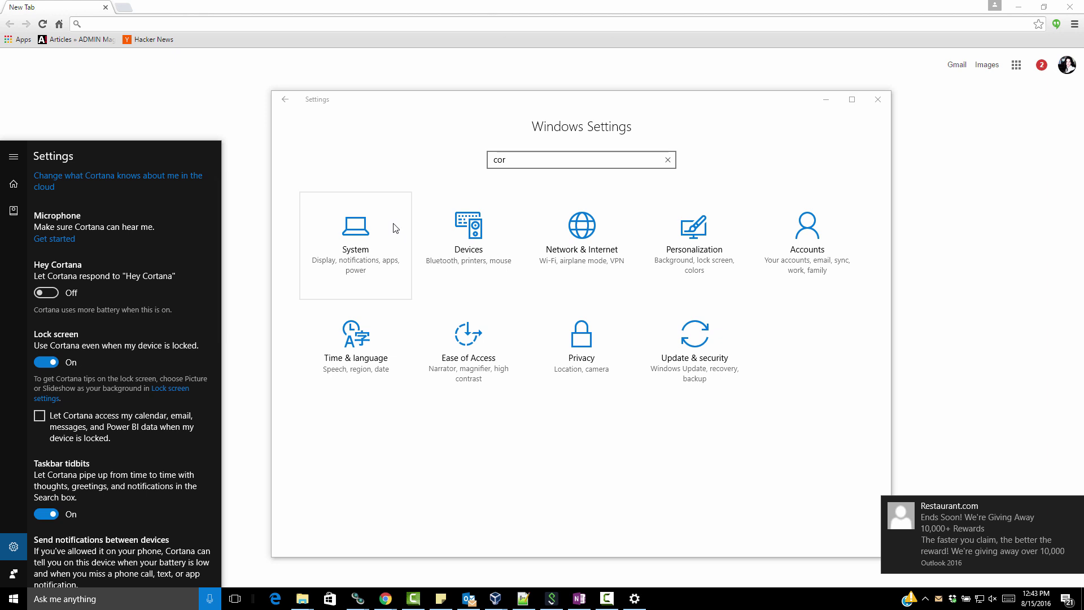
{"action": "left_click", "coordinate": [1075, 506]}
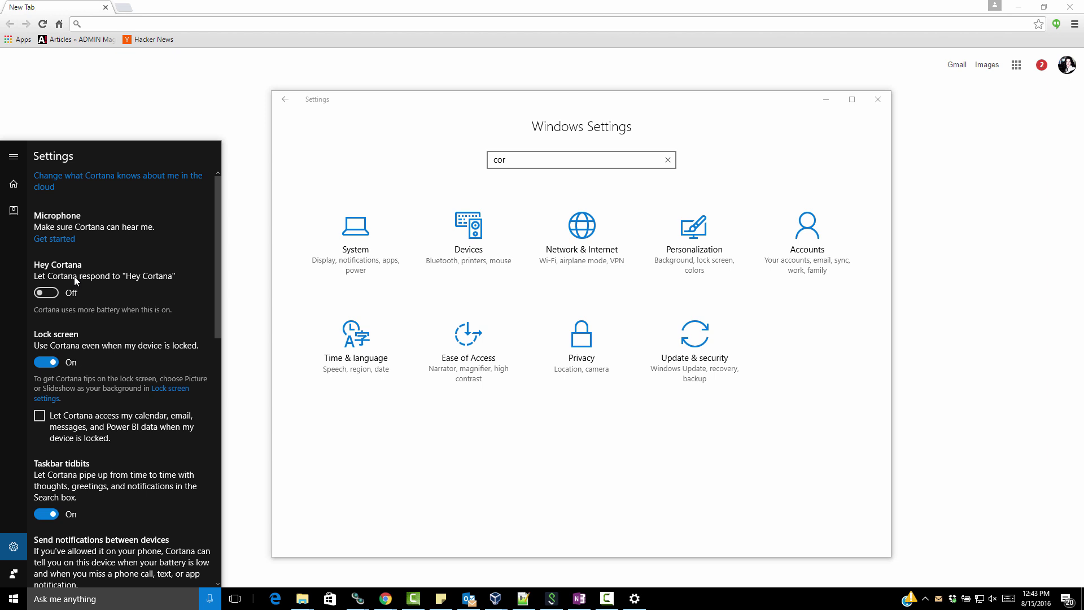
{"action": "scroll", "coordinate": [75, 279], "scroll_direction": "down", "scroll_amount": 2}
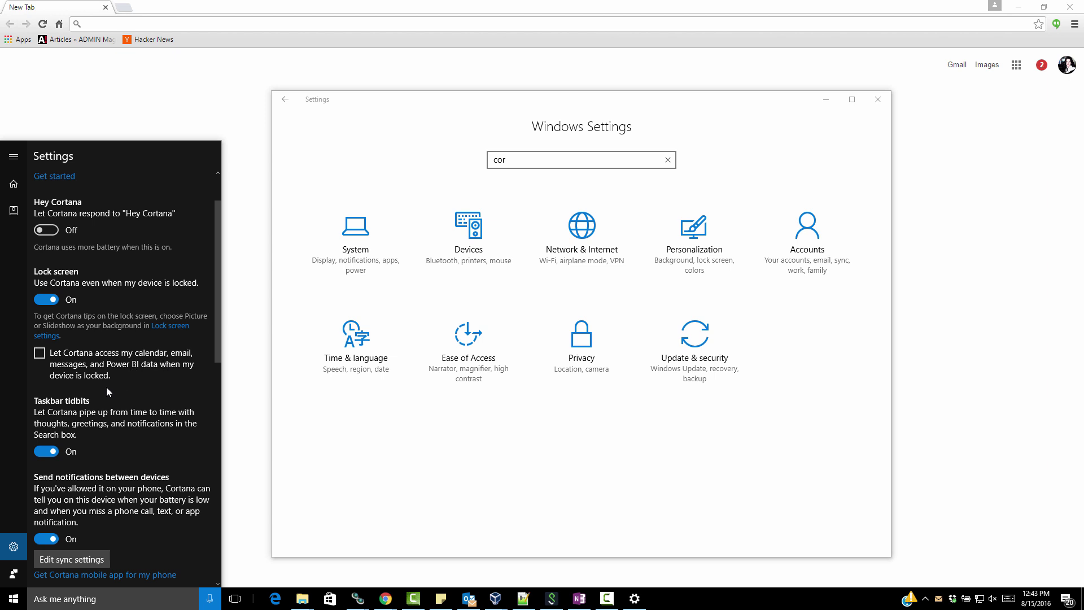
{"action": "left_click", "coordinate": [41, 357]}
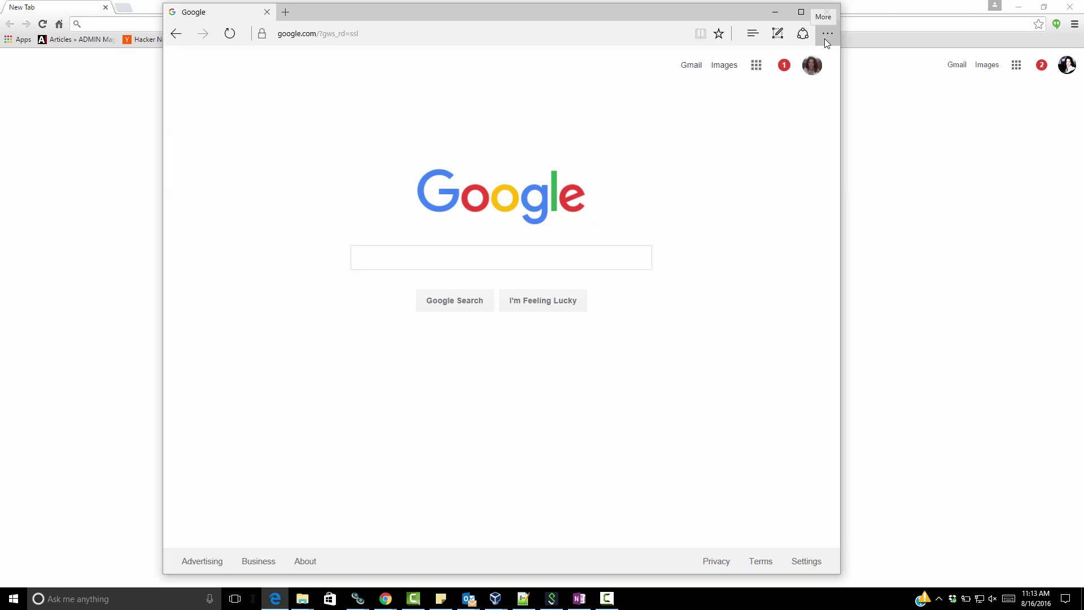
- Open Extensions from Edge's More (...) menu
{"action": "left_click", "coordinate": [825, 37]}
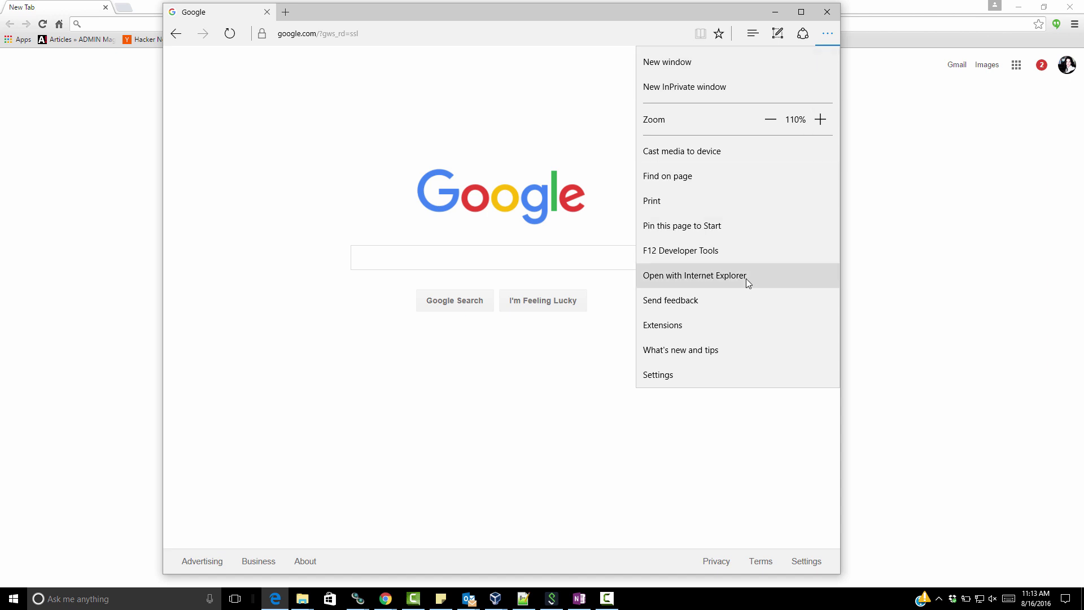
{"action": "left_click", "coordinate": [671, 326]}
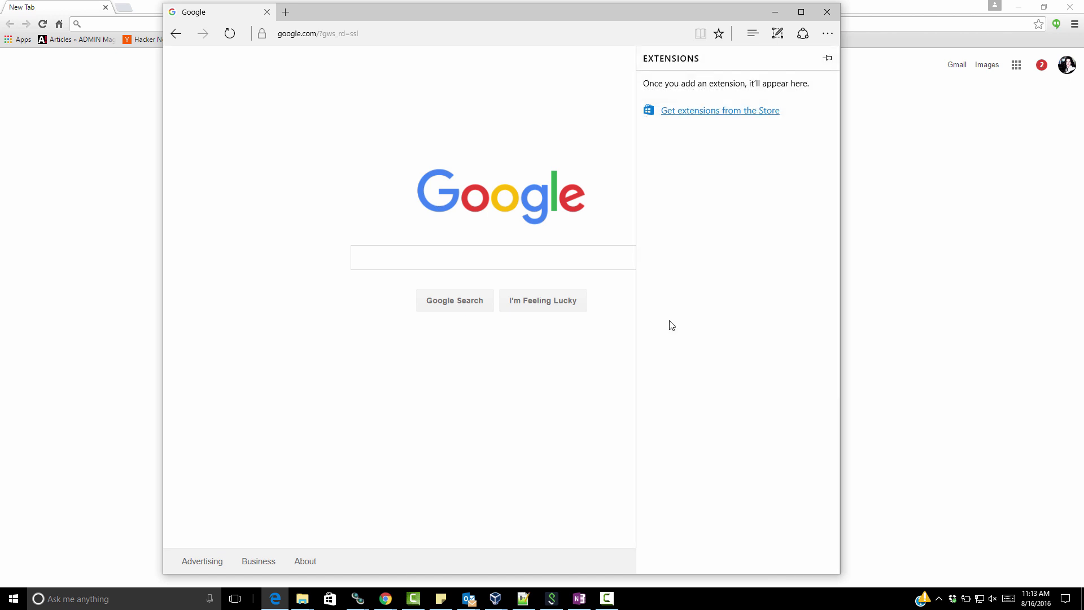
- Get the free OneNote Web Clipper extension from the Store, then browse the Store's Apps page
{"action": "left_click", "coordinate": [746, 112]}
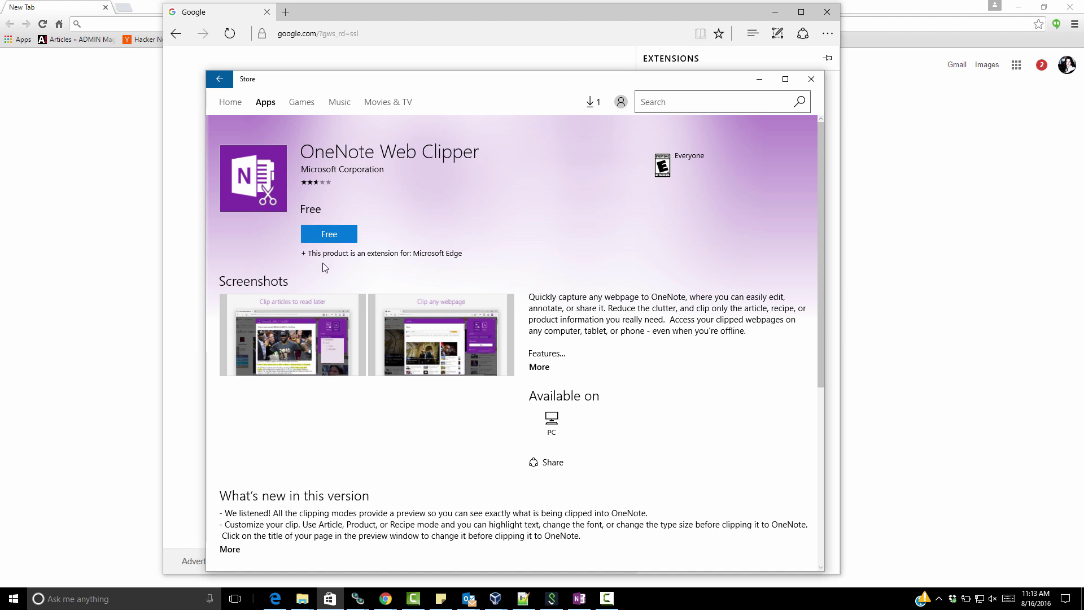
{"action": "left_click", "coordinate": [331, 235]}
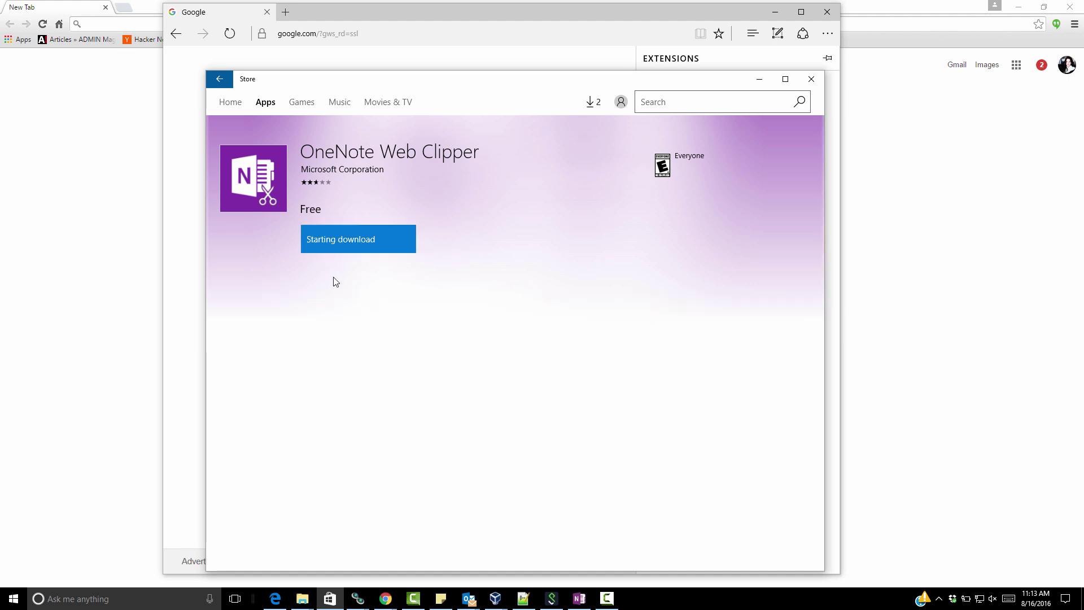
{"action": "left_click", "coordinate": [219, 79]}
{"action": "left_click", "coordinate": [272, 105]}
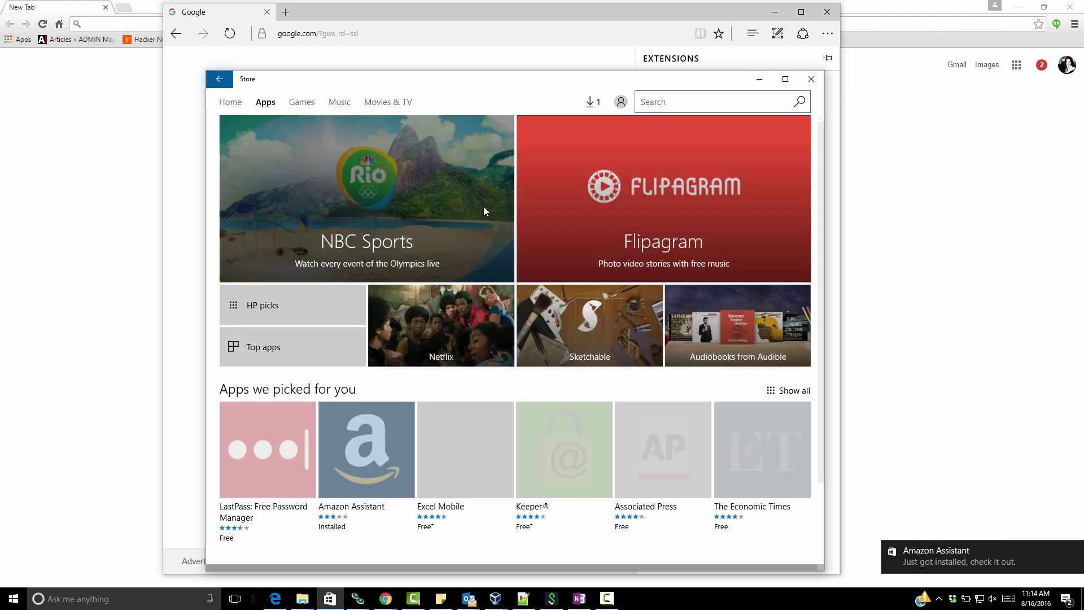
{"action": "scroll", "coordinate": [471, 204], "scroll_direction": "down", "scroll_amount": 6}
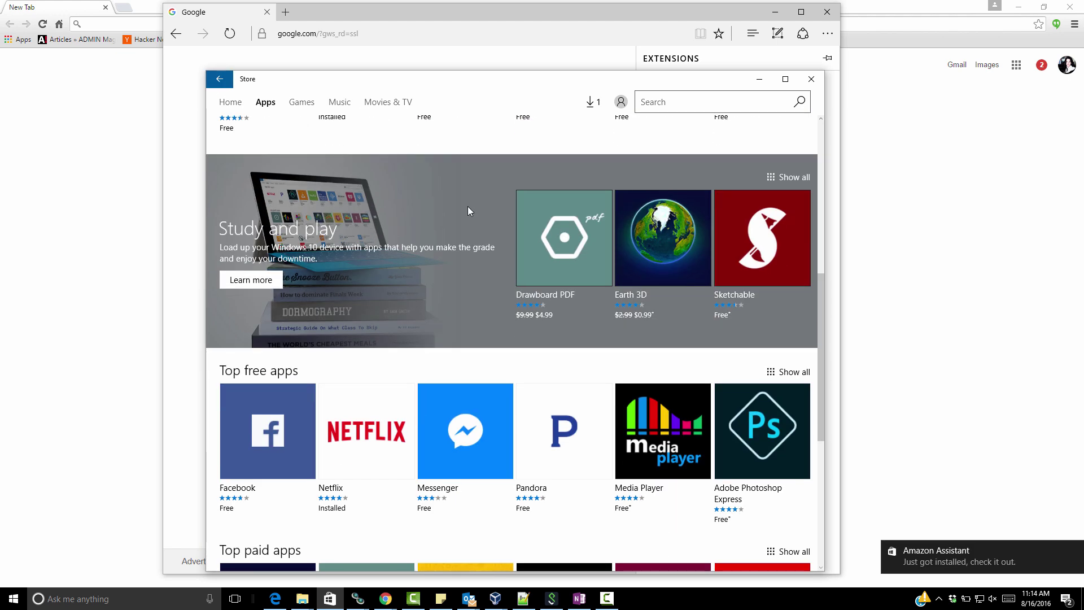
{"action": "scroll", "coordinate": [468, 207], "scroll_direction": "down", "scroll_amount": 3}
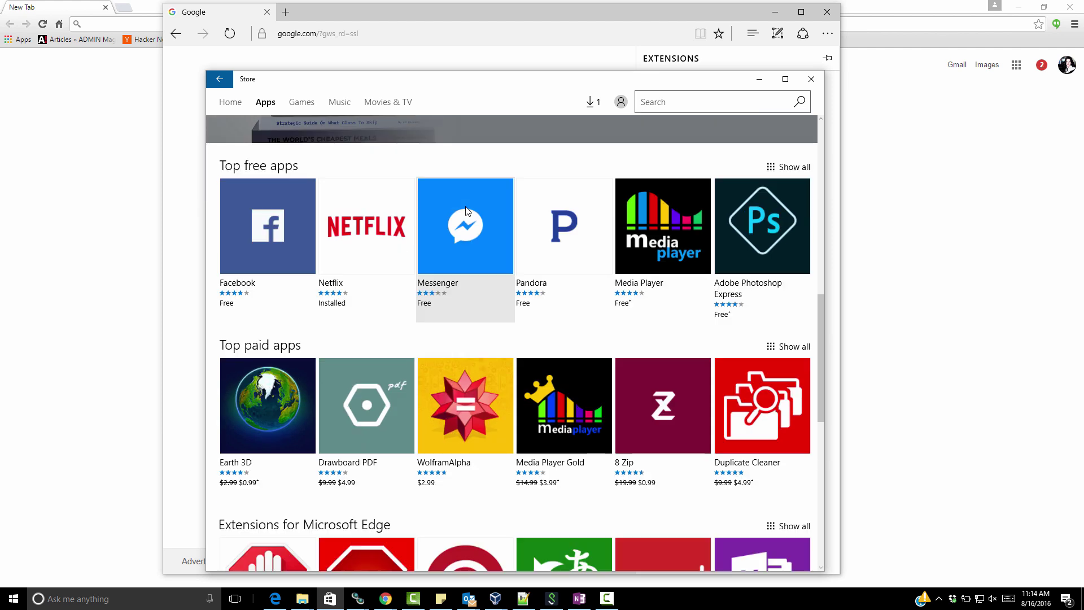
{"action": "scroll", "coordinate": [467, 211], "scroll_direction": "down", "scroll_amount": 4}
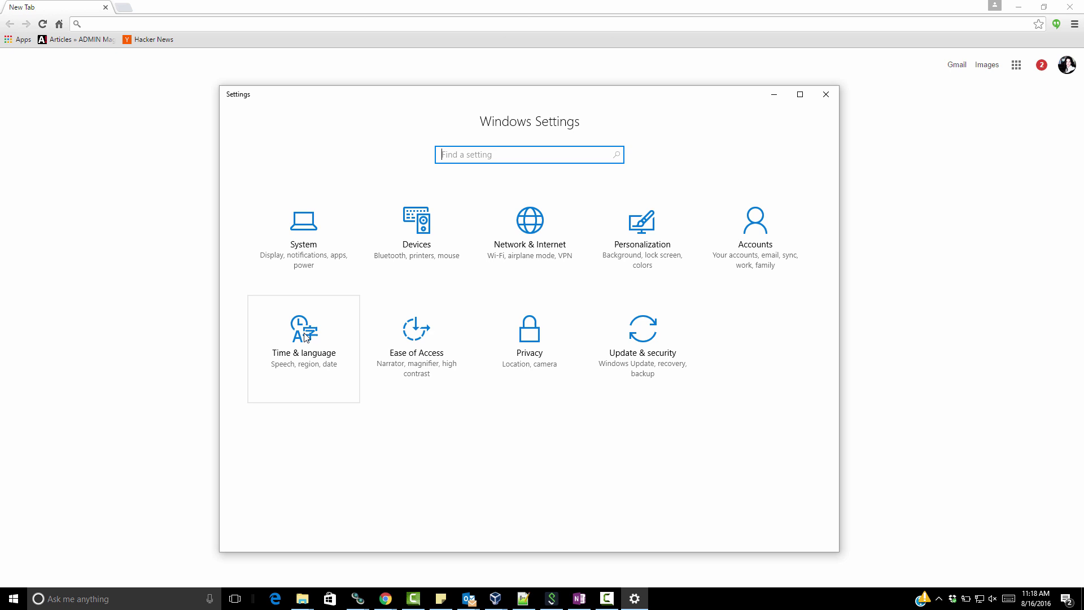
- Open System > Notifications & actions and compare it with the Action Center's current quick-action tiles
{"action": "left_click", "coordinate": [310, 265]}
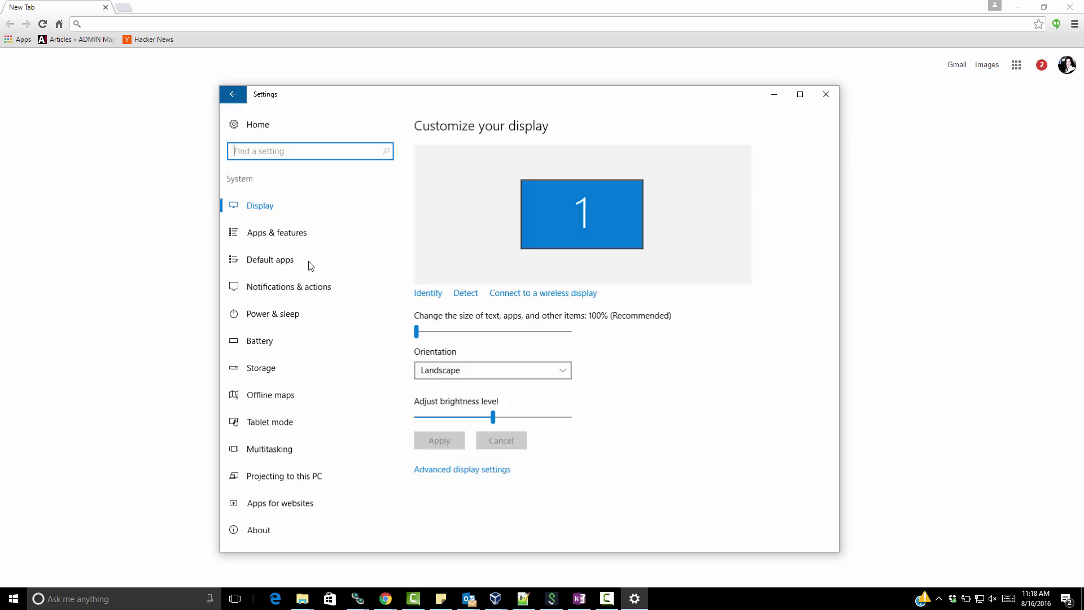
{"action": "left_click", "coordinate": [296, 289]}
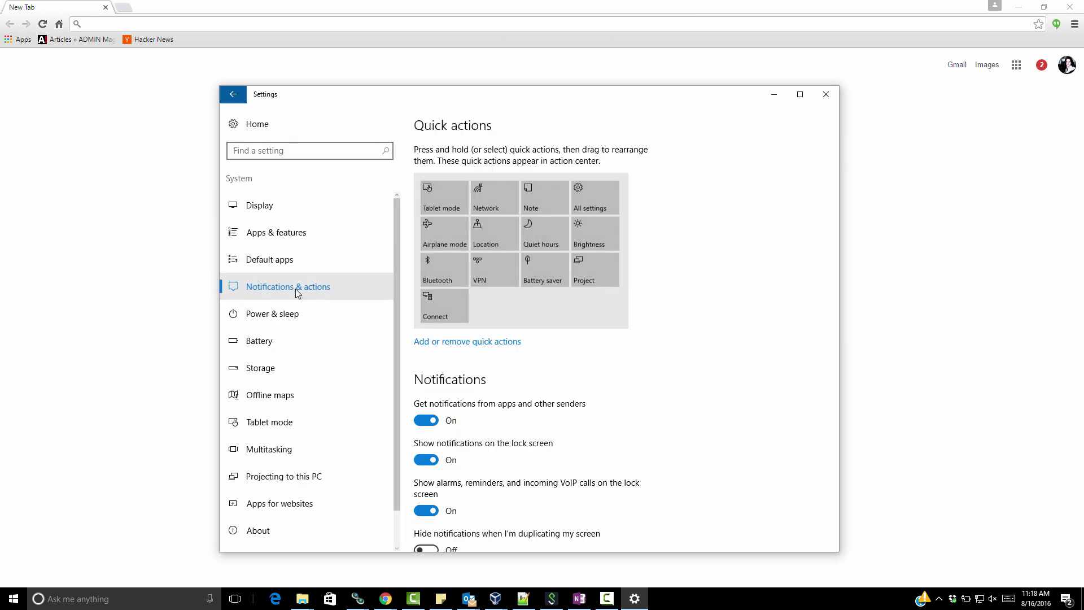
{"action": "left_click", "coordinate": [1068, 600]}
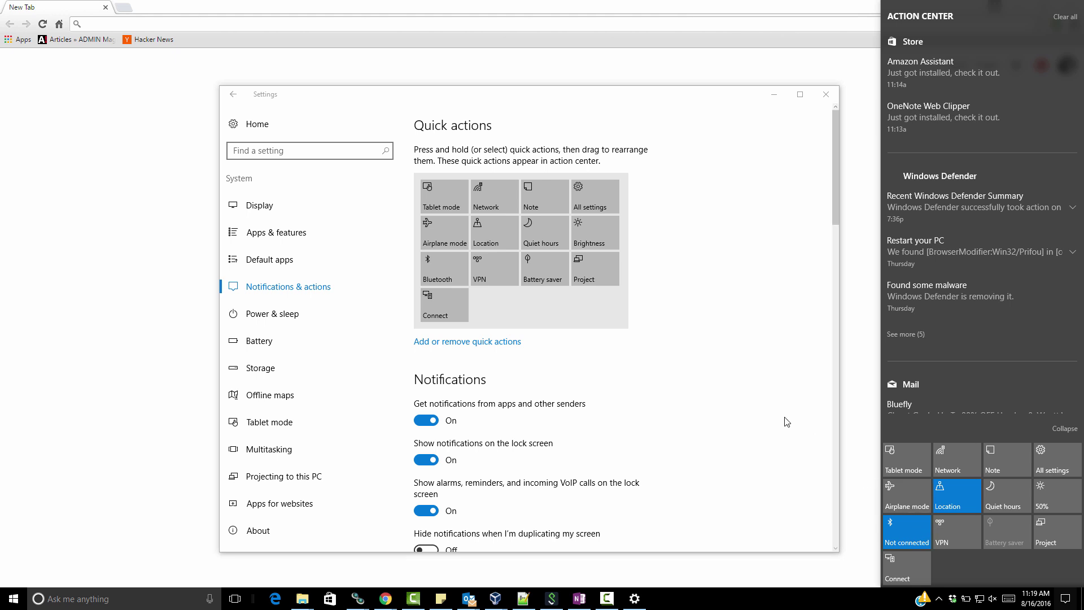
{"action": "scroll", "coordinate": [939, 360], "scroll_direction": "down", "scroll_amount": 6}
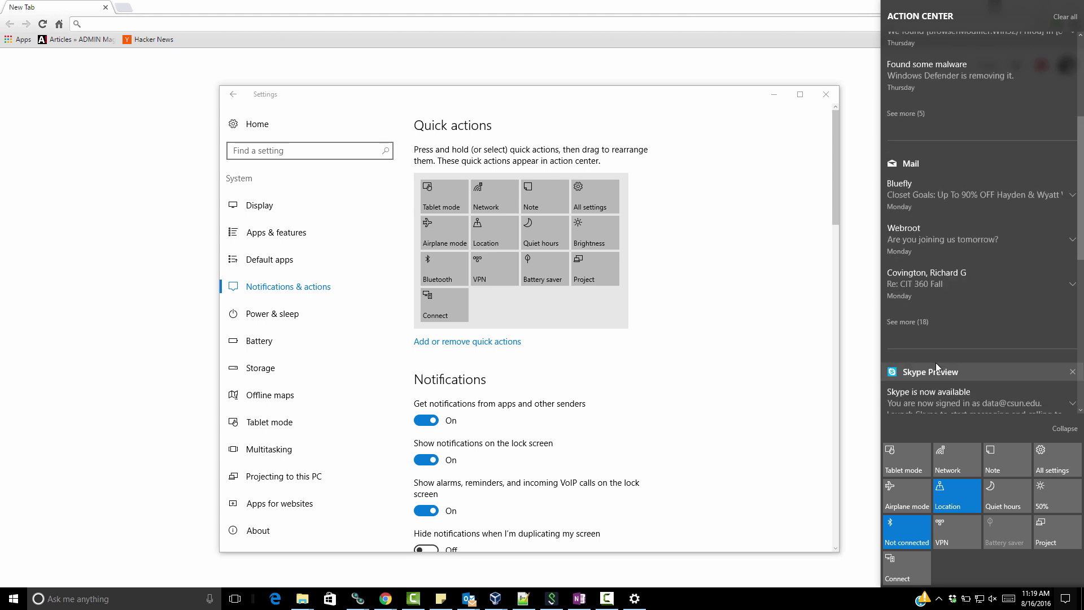
{"action": "scroll", "coordinate": [932, 365], "scroll_direction": "down", "scroll_amount": 3}
{"action": "scroll", "coordinate": [930, 367], "scroll_direction": "up", "scroll_amount": 9}
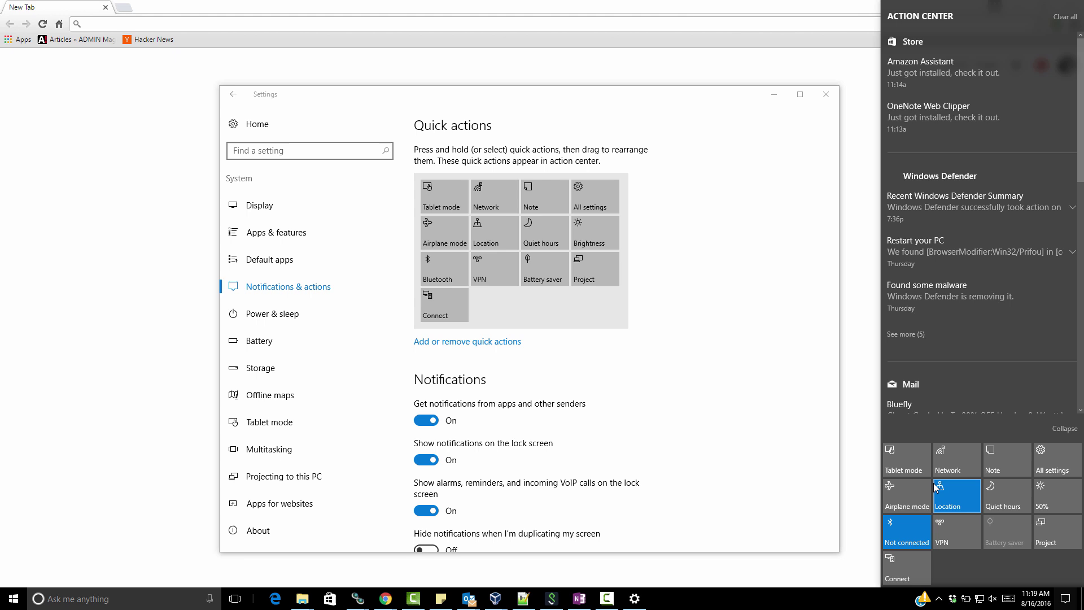
{"action": "left_click", "coordinate": [765, 379]}
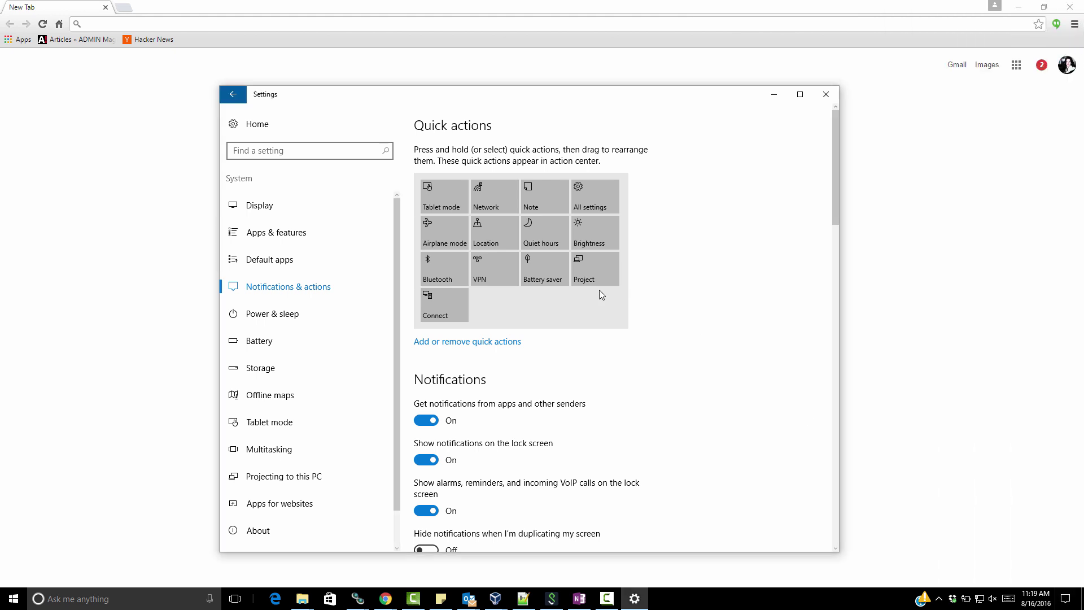
- Under Add or remove quick actions, turn Wi-Fi On and Project and Airplane mode Off
{"action": "left_click", "coordinate": [474, 342]}
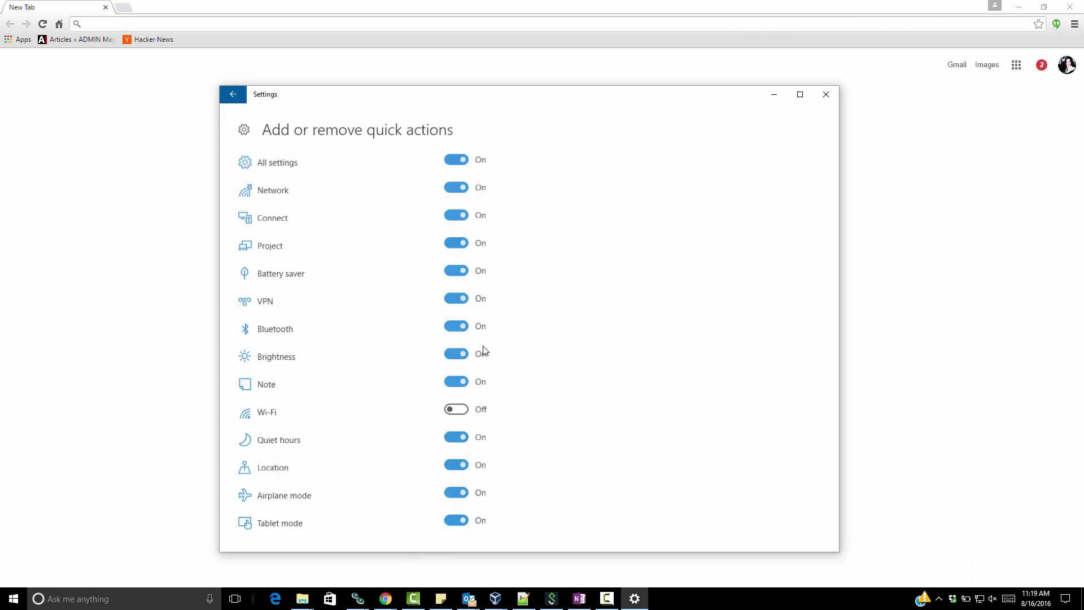
{"action": "left_click", "coordinate": [456, 412]}
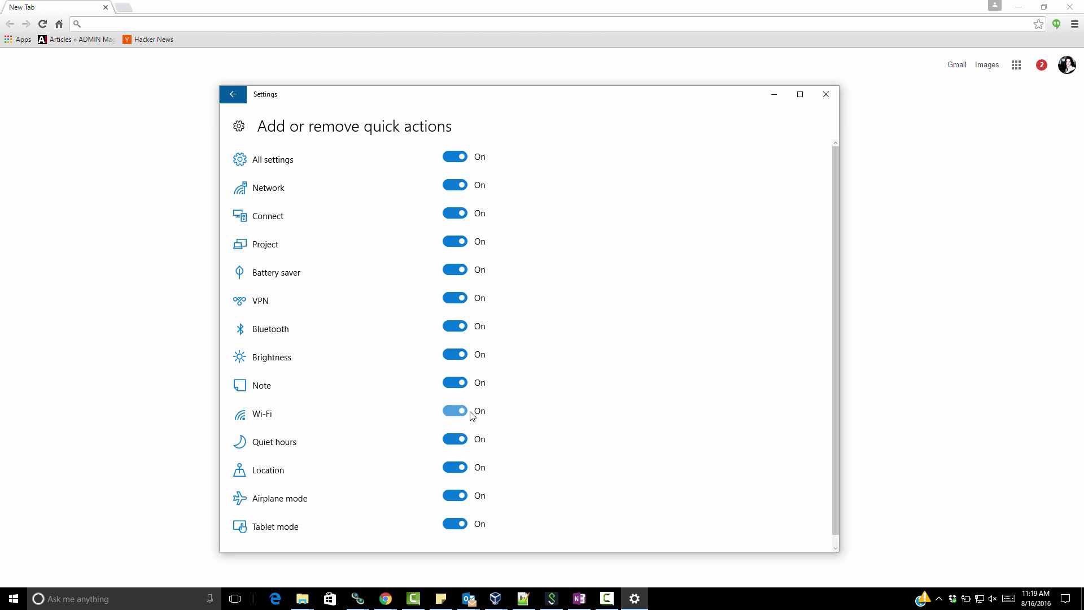
{"action": "scroll", "coordinate": [525, 419], "scroll_direction": "down", "scroll_amount": 1}
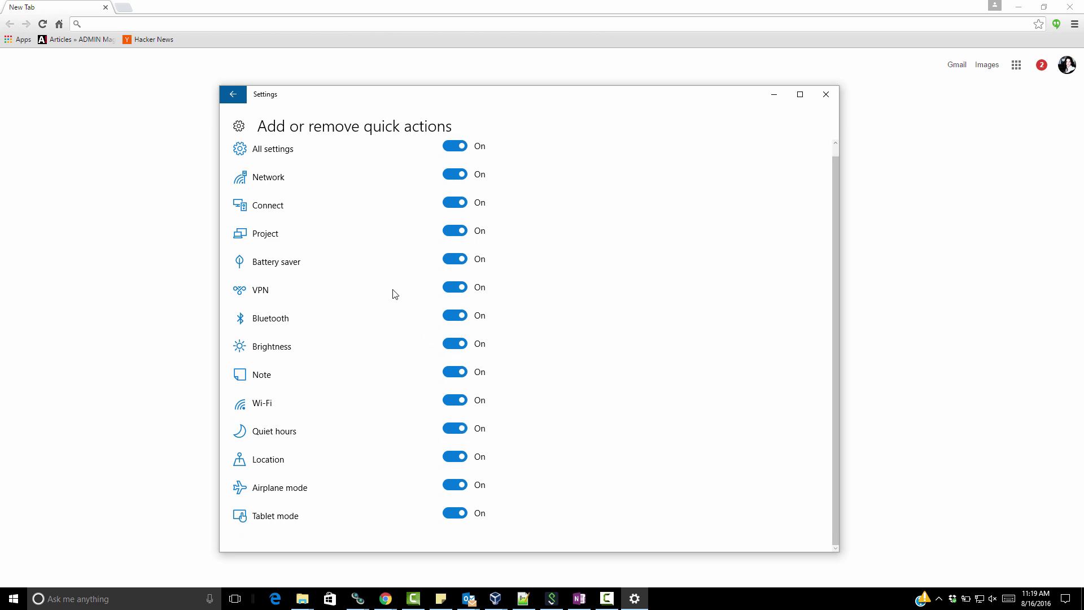
{"action": "left_click", "coordinate": [454, 233]}
{"action": "left_click", "coordinate": [455, 486]}
- Close Settings and check the updated quick actions in the Action Center
{"action": "left_click", "coordinate": [828, 94]}
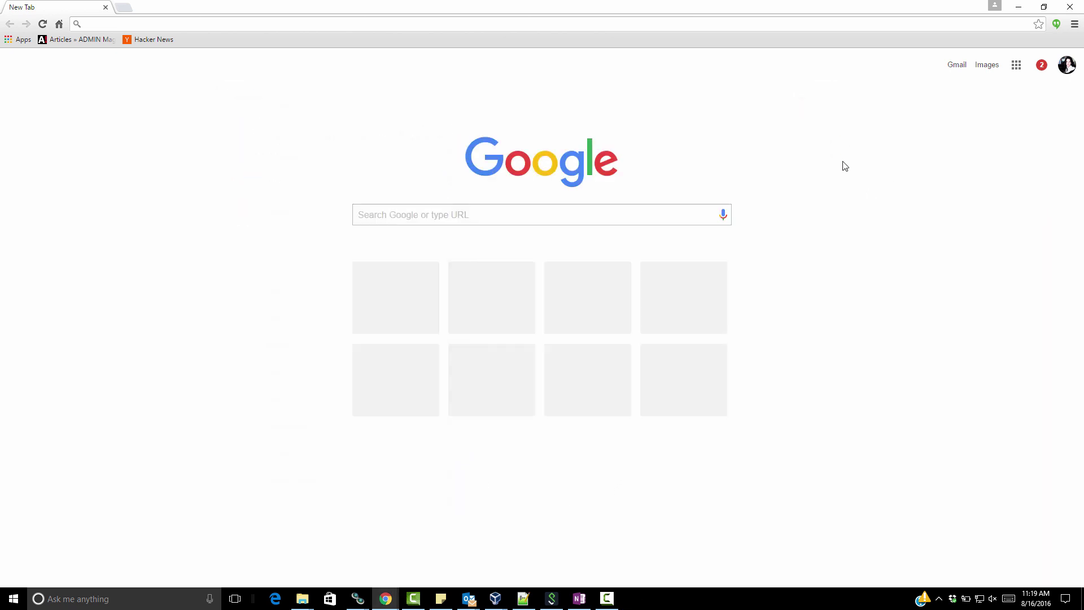
{"action": "left_click", "coordinate": [1067, 602]}
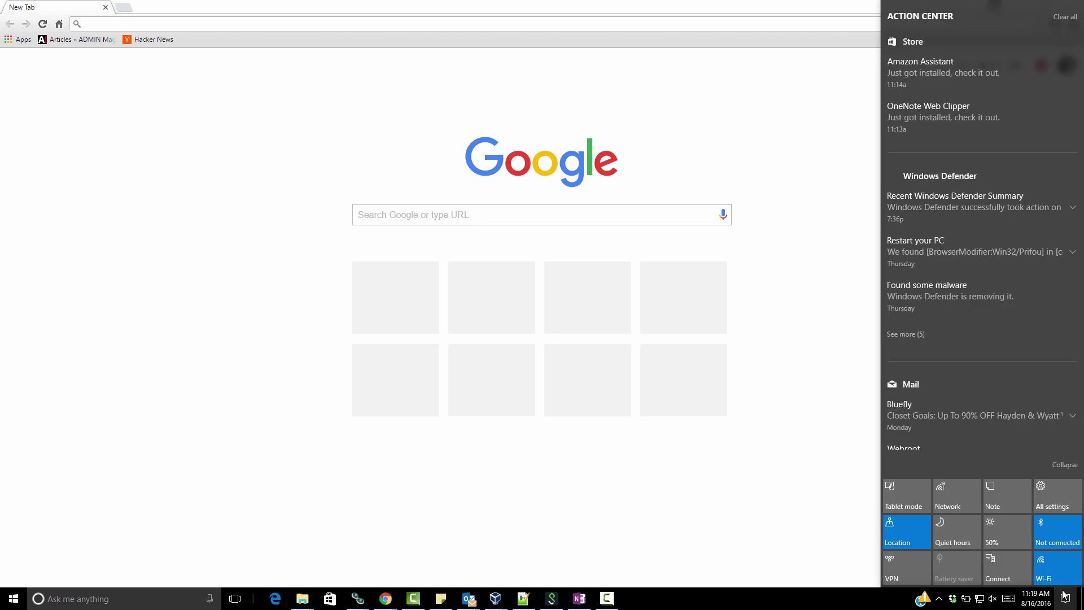